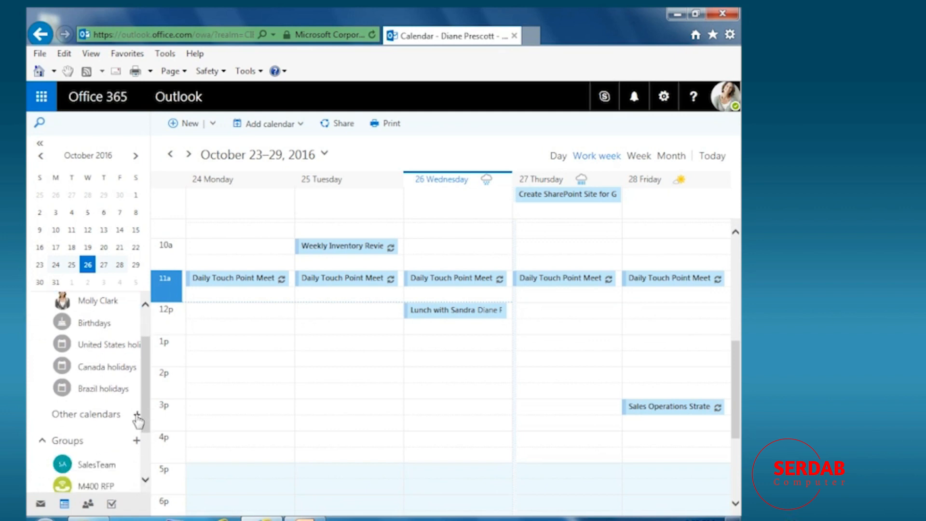
Create a calendar named House, then one named Projects, in Other calendars.
left_click(137, 415)
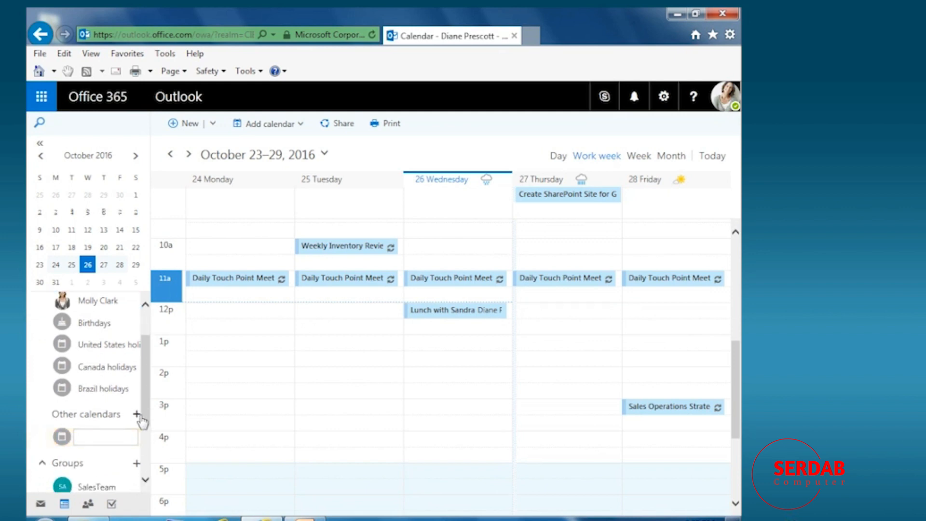
type("House")
key("Return")
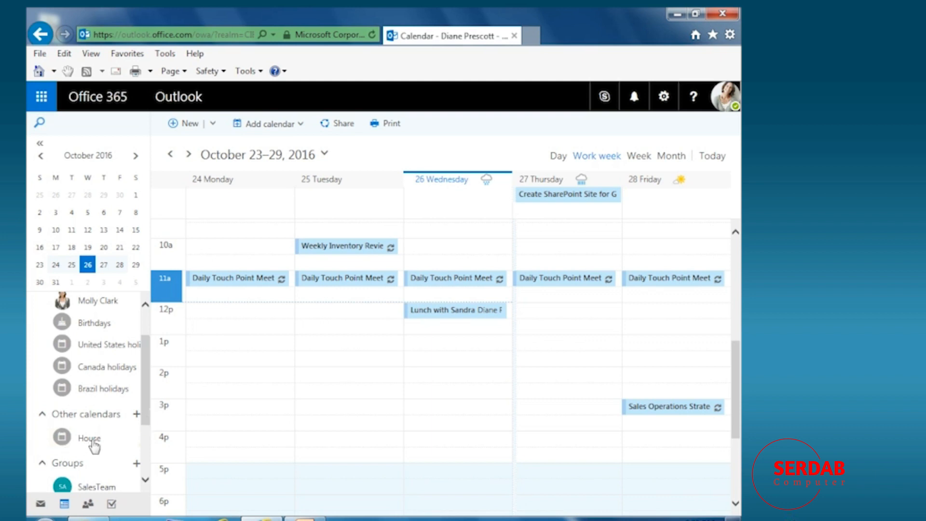
left_click(138, 416)
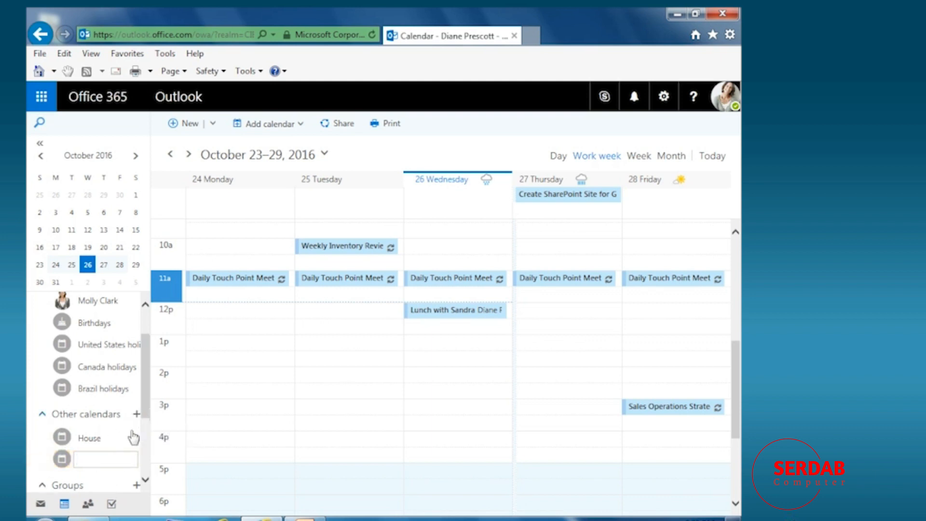
type("Projects")
key("Return")
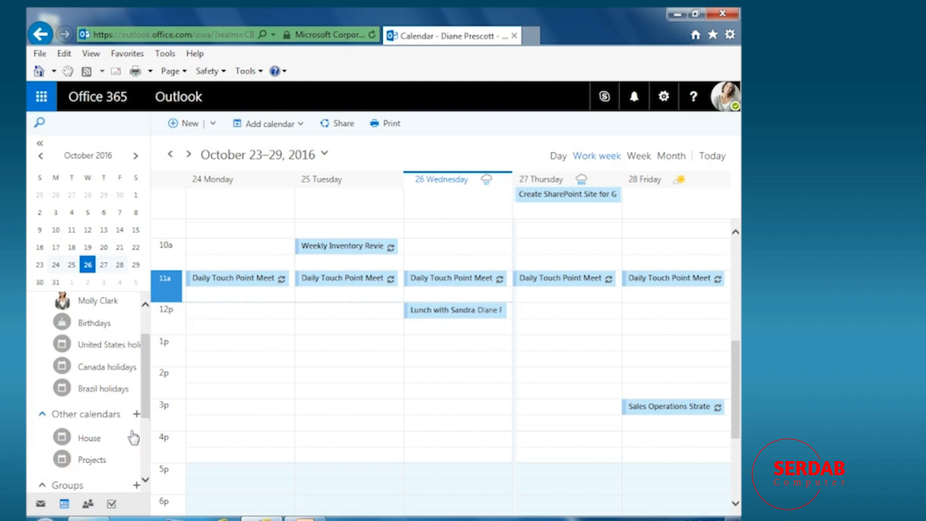
Show only House and add a Wednesday 4:30 PM cheerleading drop-off event in Portland, Maine.
left_click(89, 439)
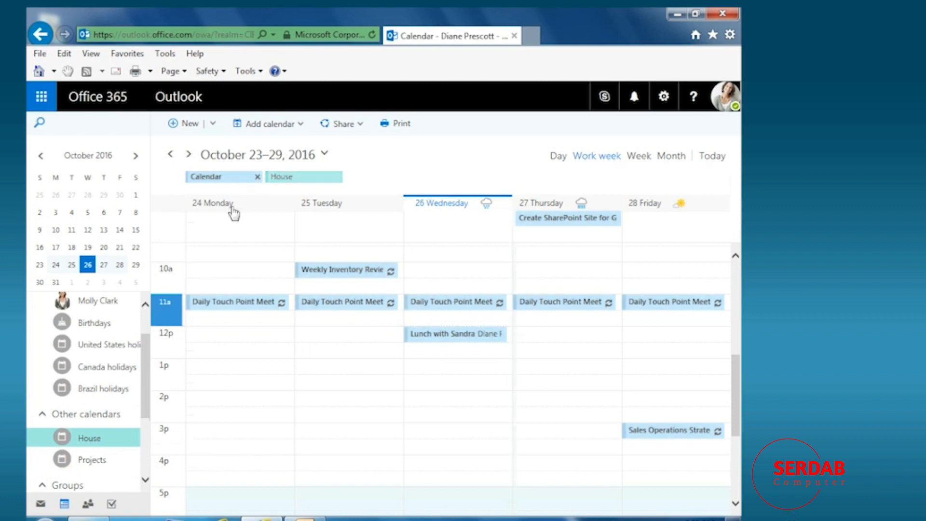
left_click(259, 177)
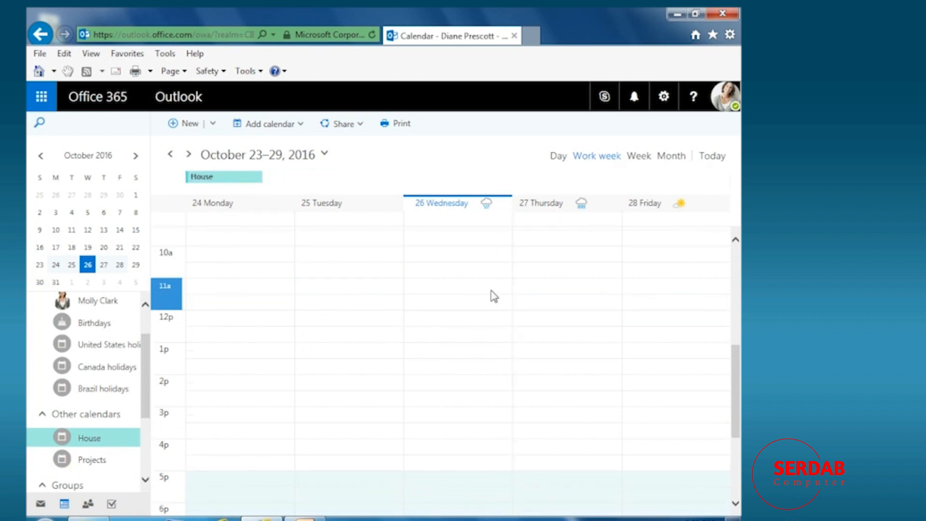
left_click(457, 462)
type("Drop As")
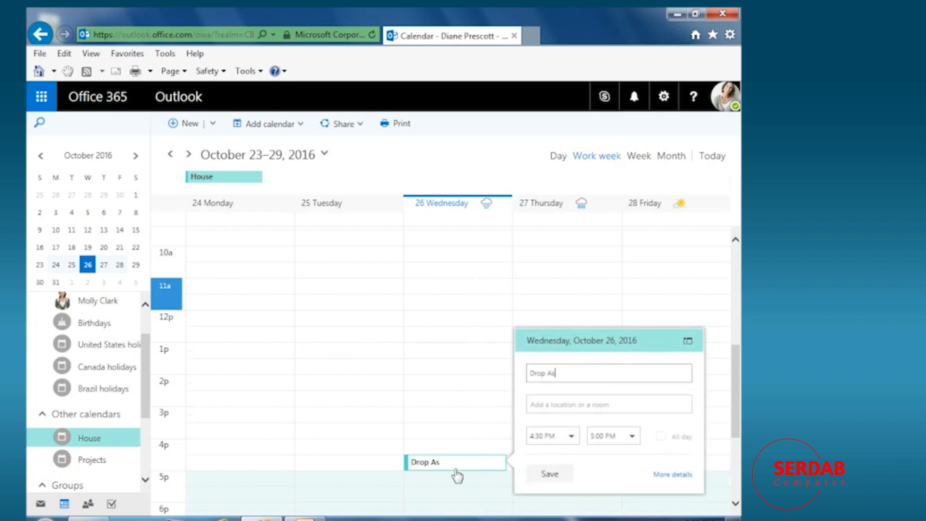
type("hley off for C")
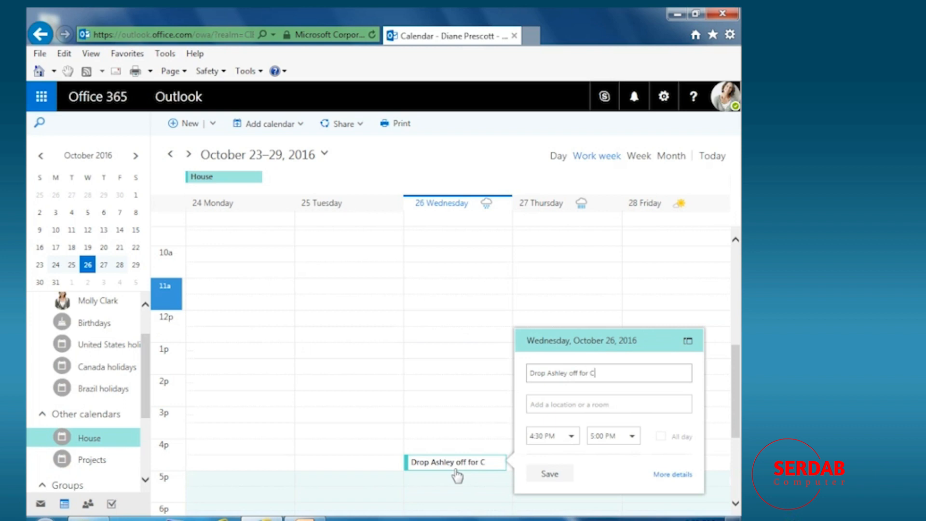
type("heerleeding")
key("Tab")
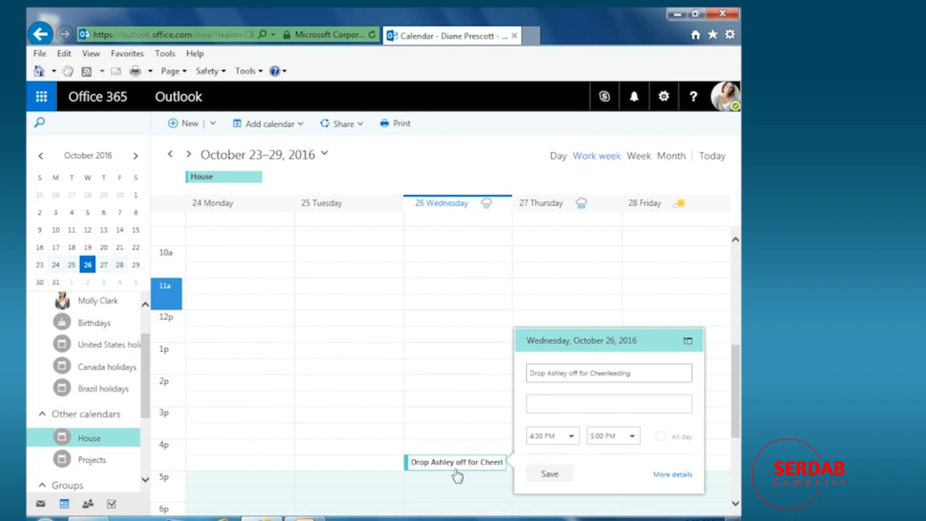
type("Portland")
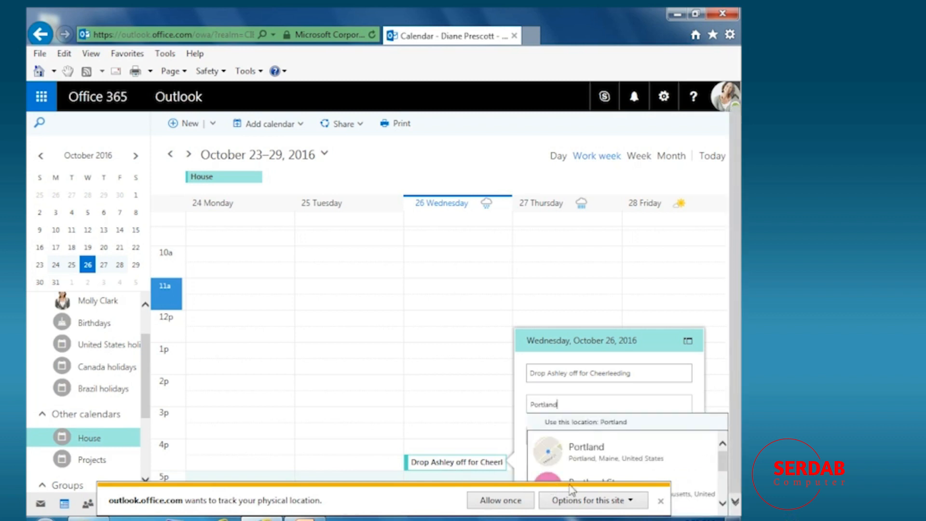
left_click(528, 502)
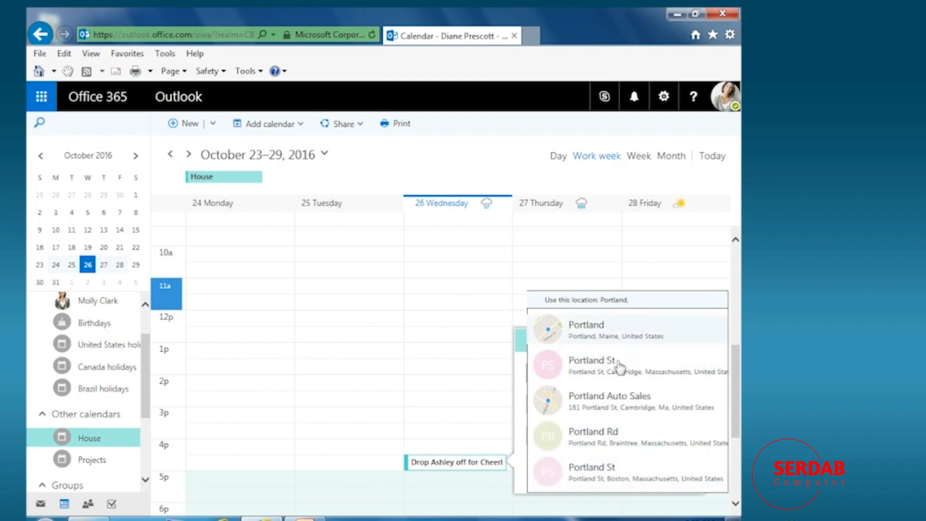
left_click(562, 326)
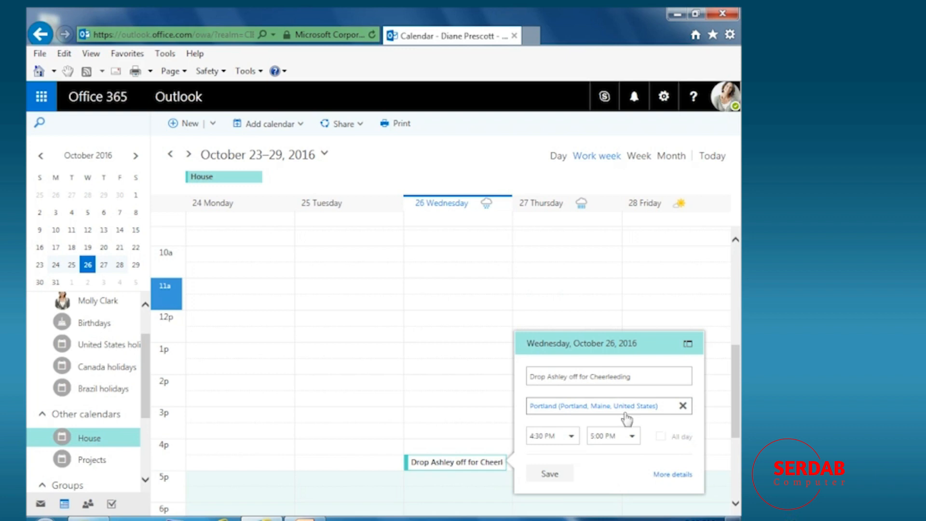
left_click(549, 473)
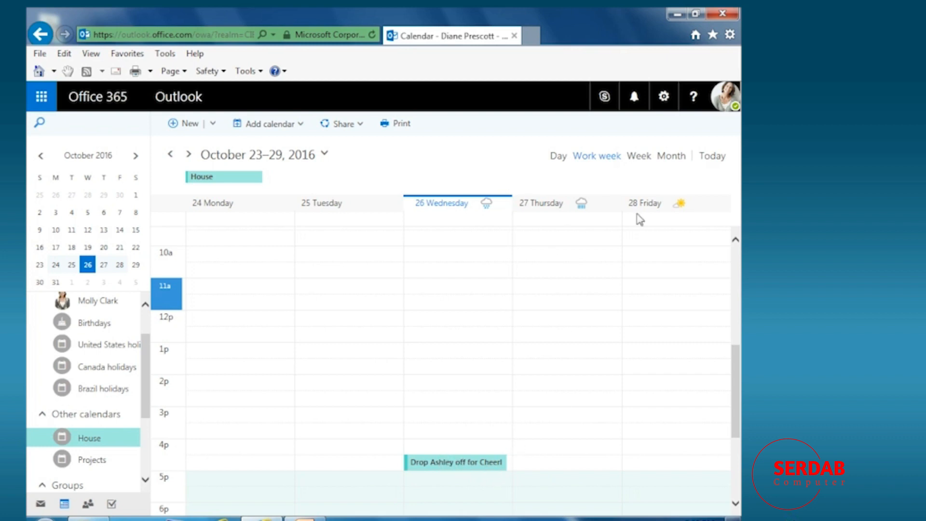
In the full-week view, add a moving-help event on Sunday October 30, 9:00 AM–5:30 PM.
left_click(640, 156)
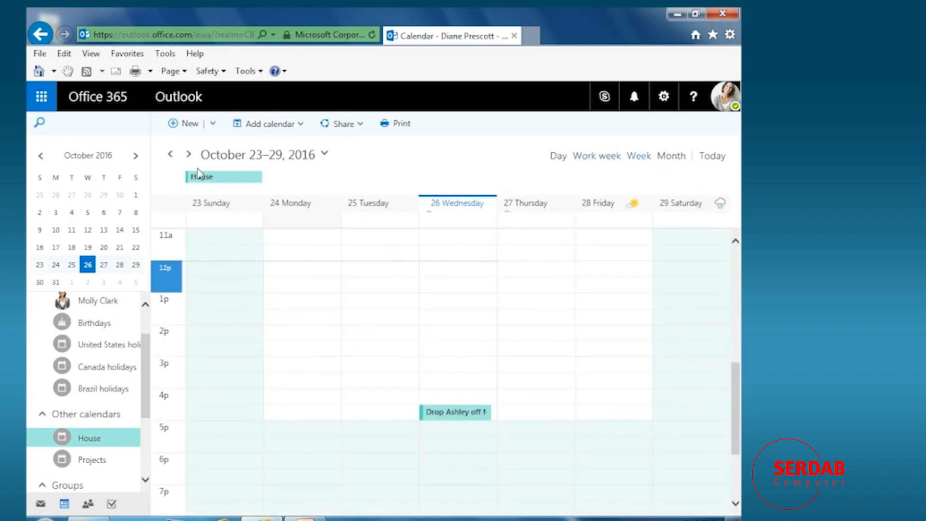
left_click(188, 155)
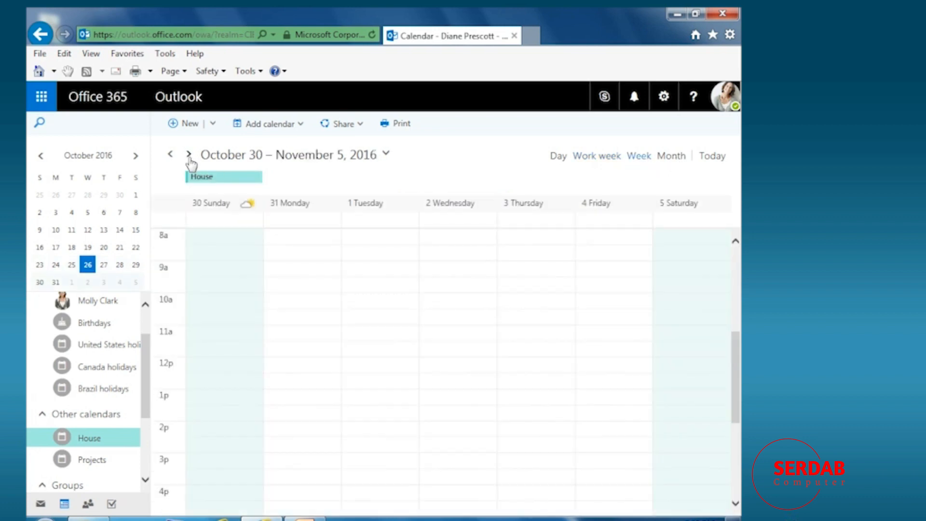
left_click(215, 271)
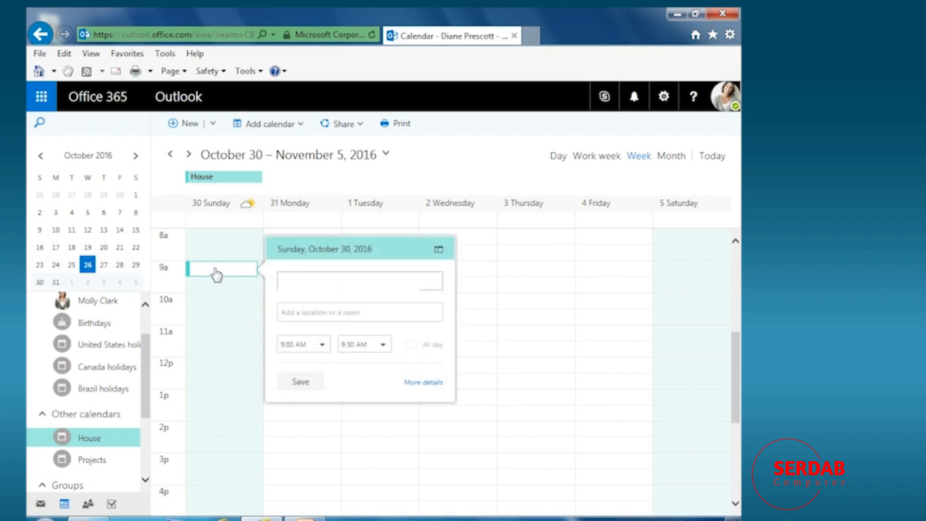
type("Help Steven Move")
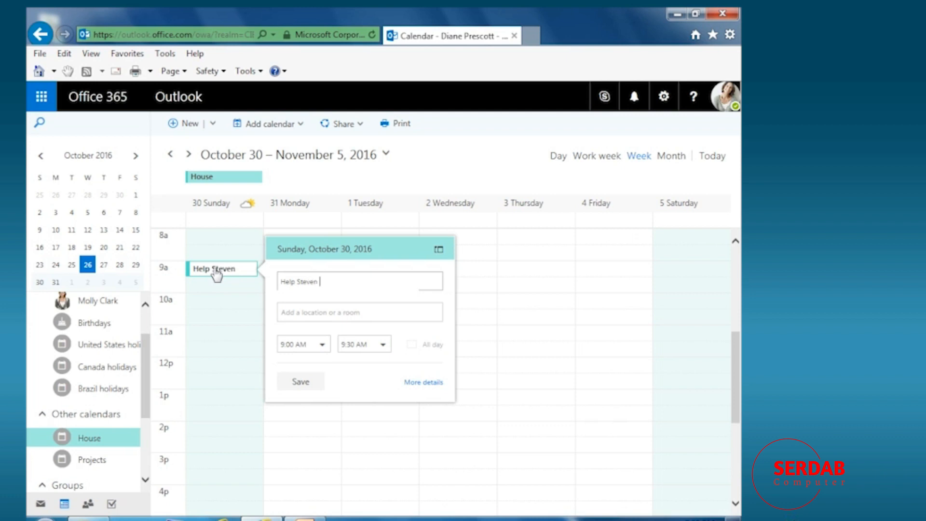
left_click(384, 346)
scroll(372, 425, "down", 5)
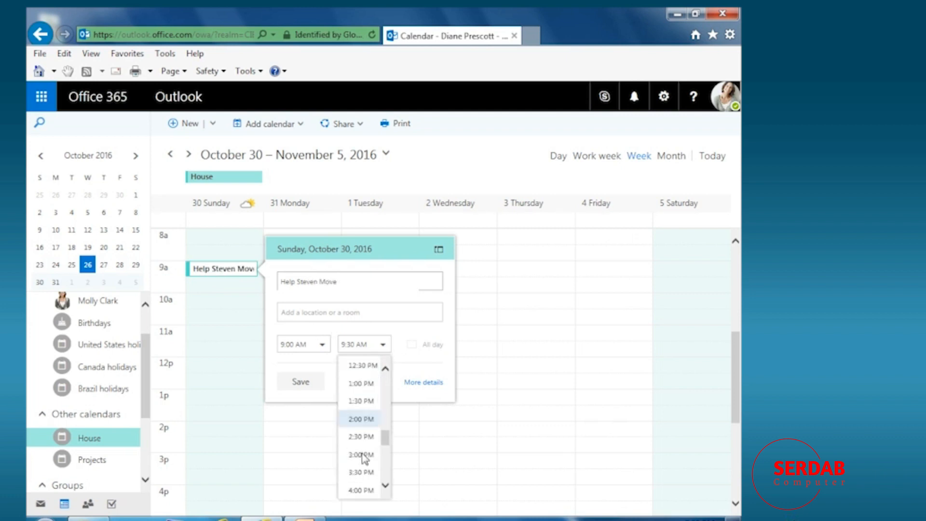
left_click(362, 484)
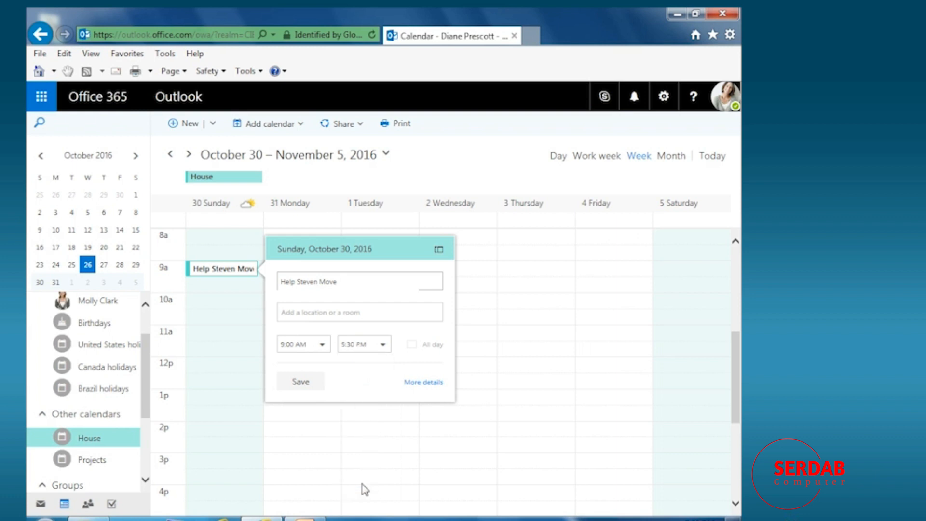
left_click(299, 384)
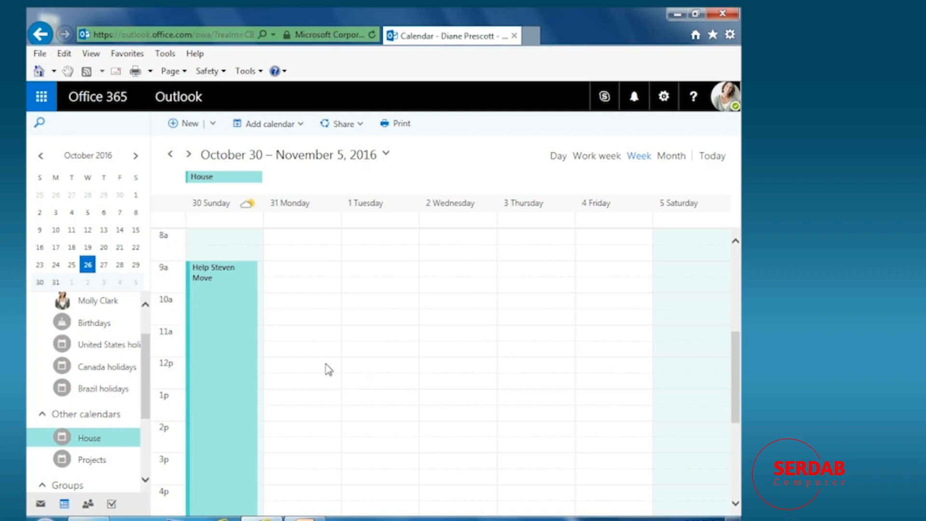
Turn on the main Calendar, return to week view, and turn off House.
left_click(672, 158)
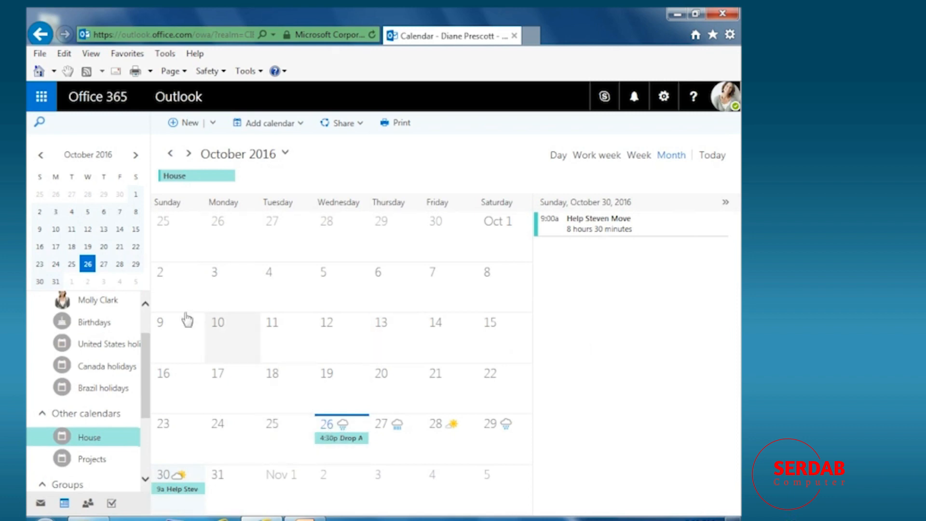
left_click_drag(147, 363, 147, 337)
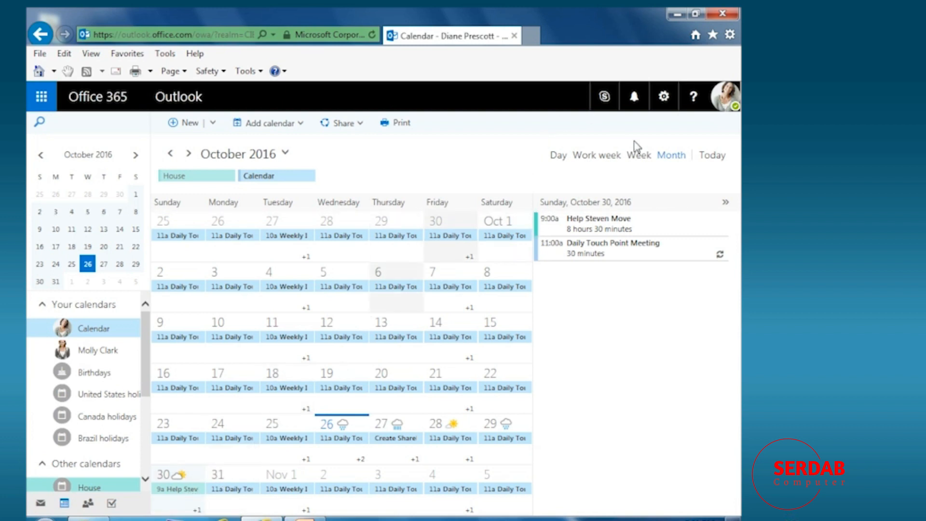
left_click(638, 159)
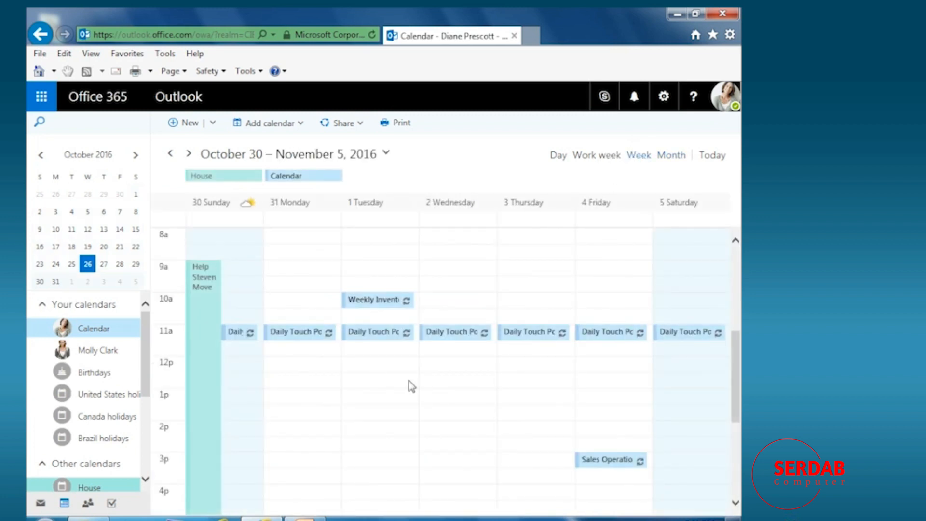
scroll(304, 381, "down", 2)
scroll(312, 384, "up", 3)
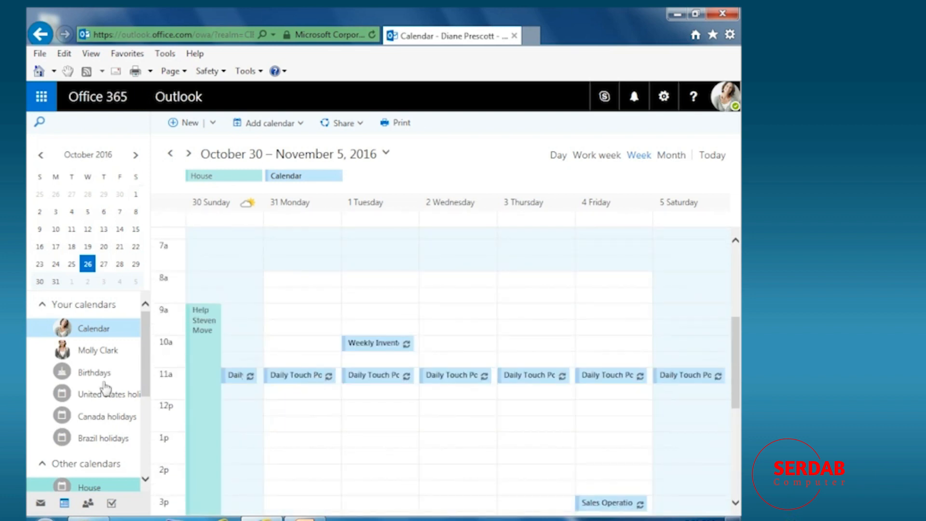
scroll(108, 383, "down", 1)
left_click(78, 431)
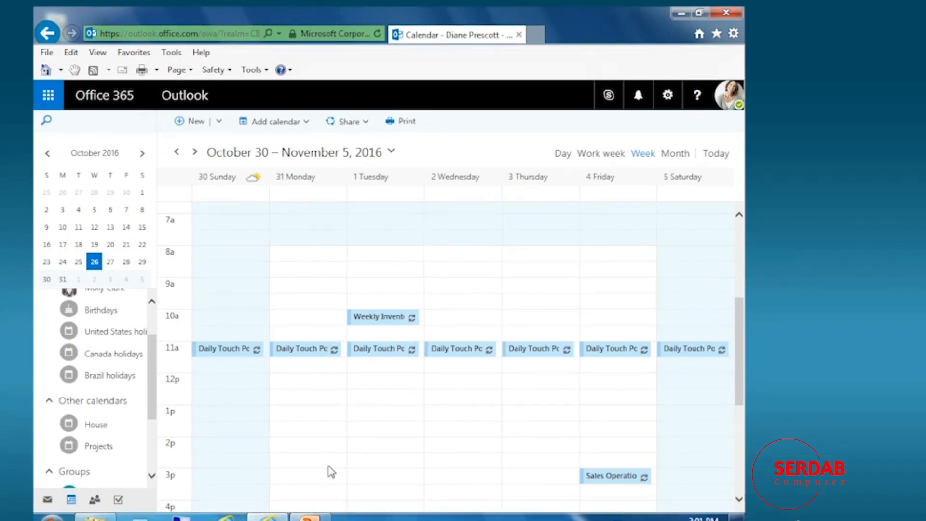
Start a new event titled 'Office Lunch' at Howling Wolf Taqueria with a thank-you message.
left_click(197, 122)
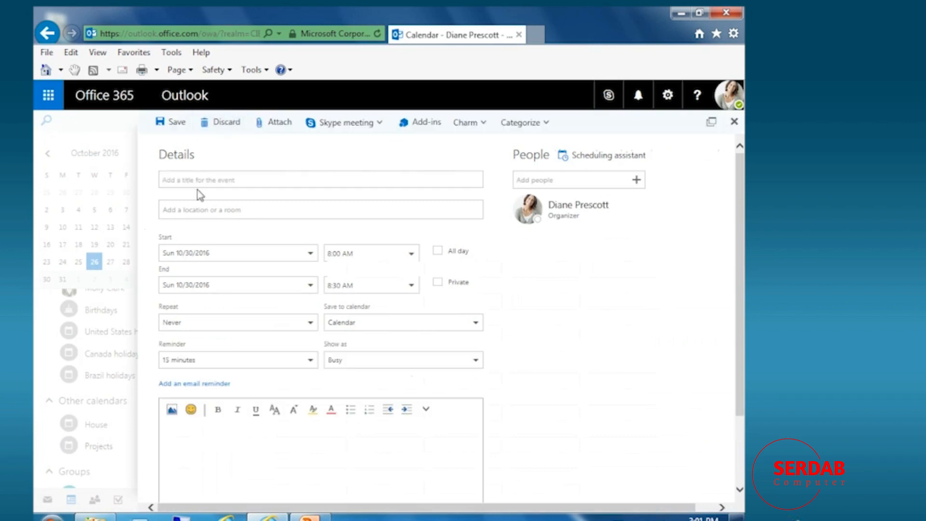
left_click(221, 179)
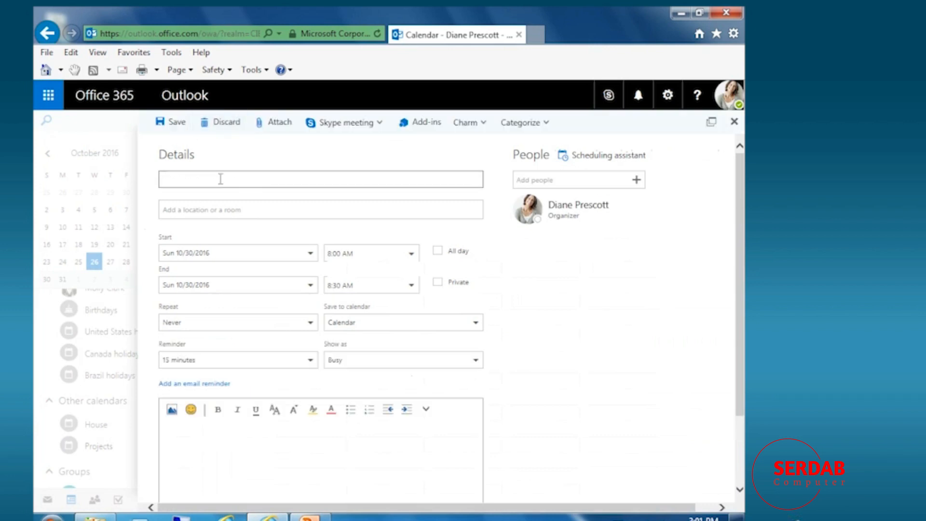
type("Office Lunch")
left_click(219, 209)
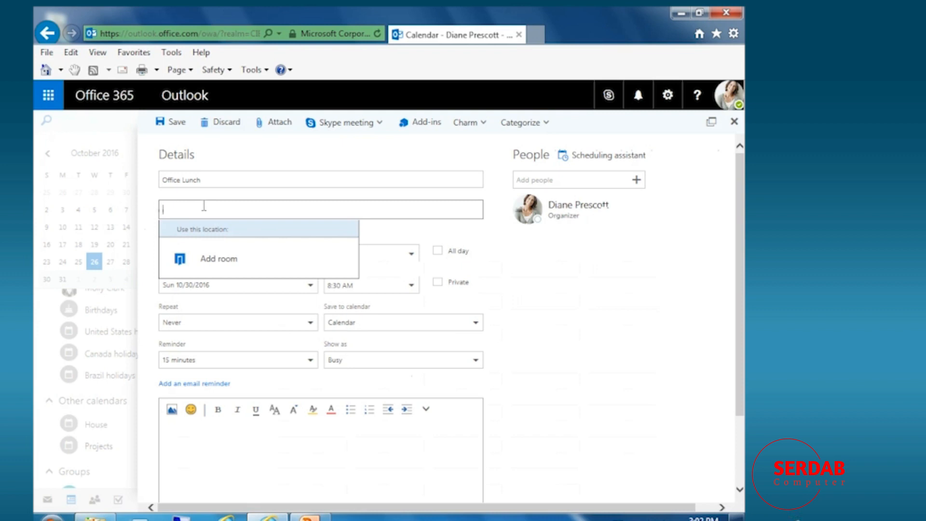
type("The")
key("BackSpace")
key("BackSpace")
key("BackSpace")
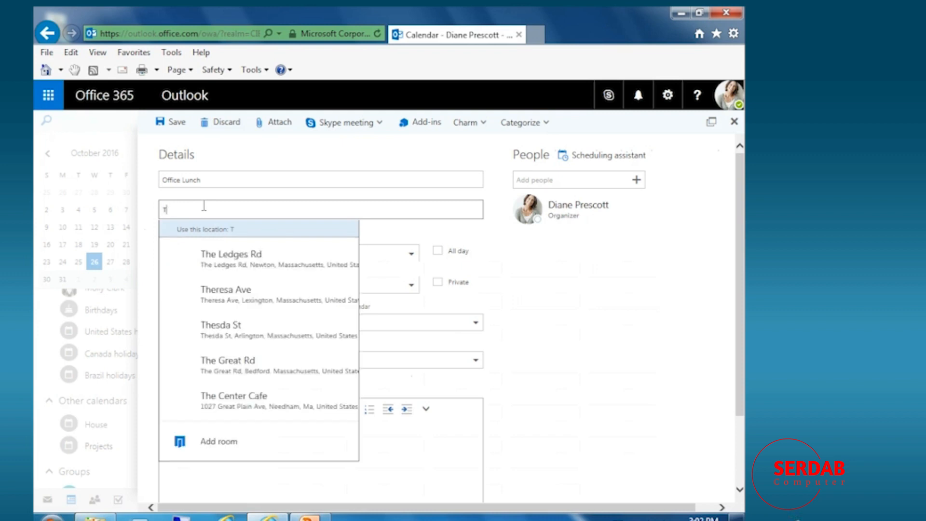
type("Howli")
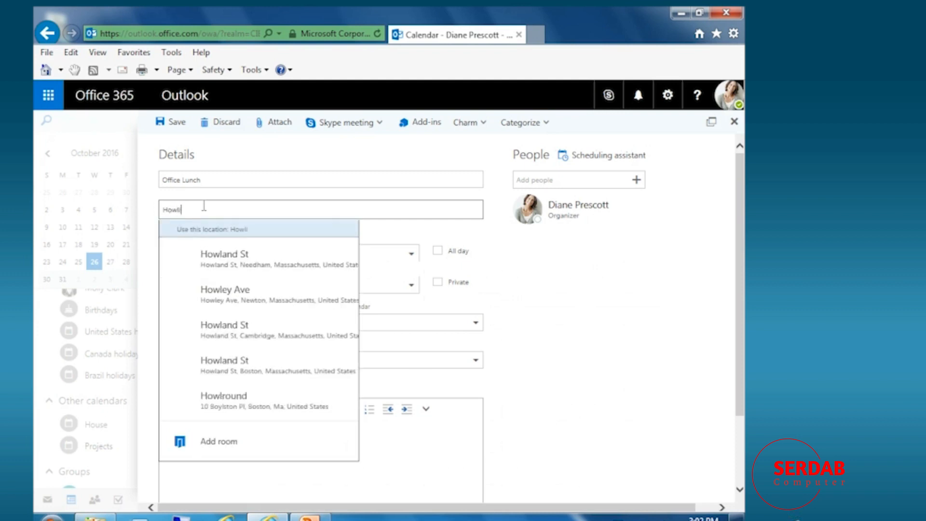
type("ng Wo")
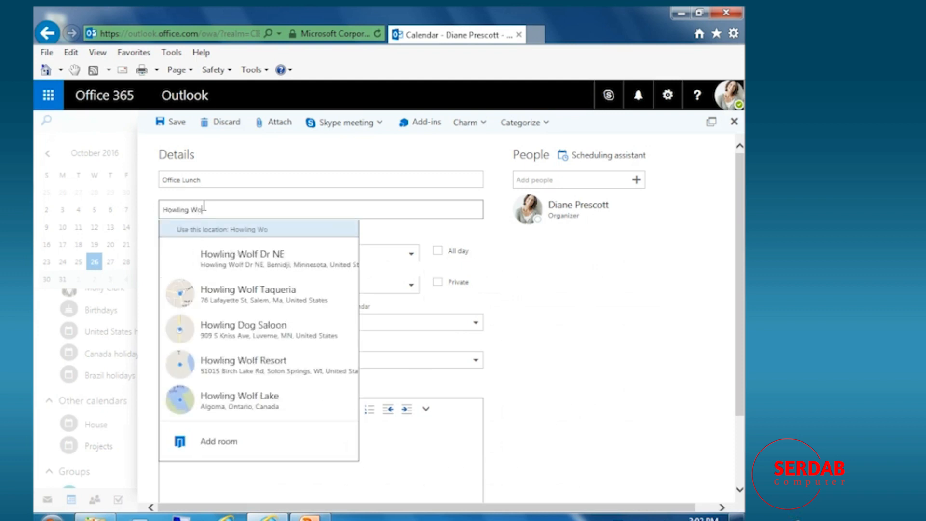
type("lf")
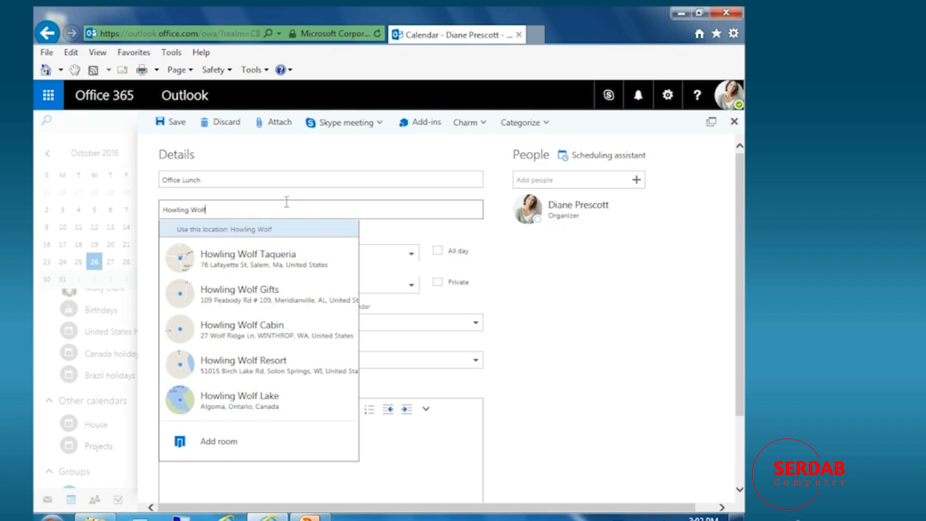
left_click(208, 266)
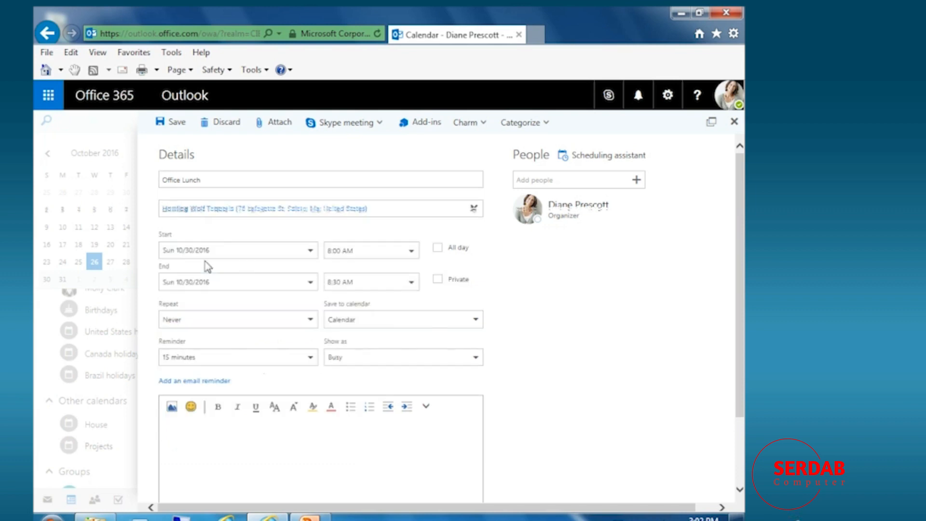
left_click(217, 478)
type("To tha")
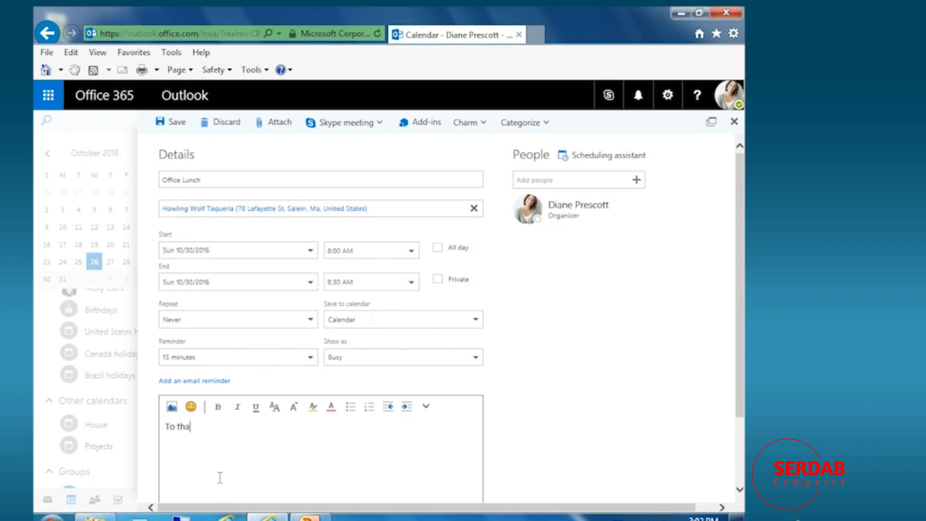
type("nk you for all your hard work, we shall be heading out to a fun")
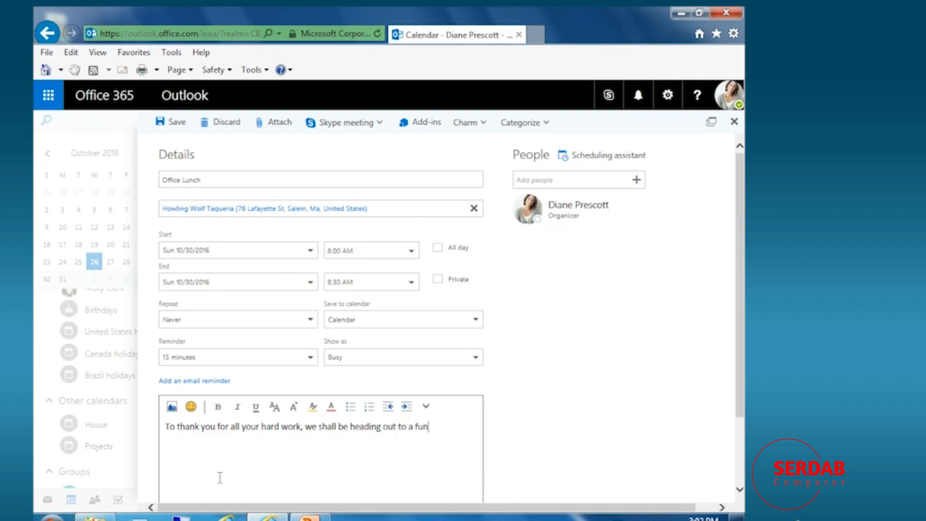
type(" lunch on Friday!")
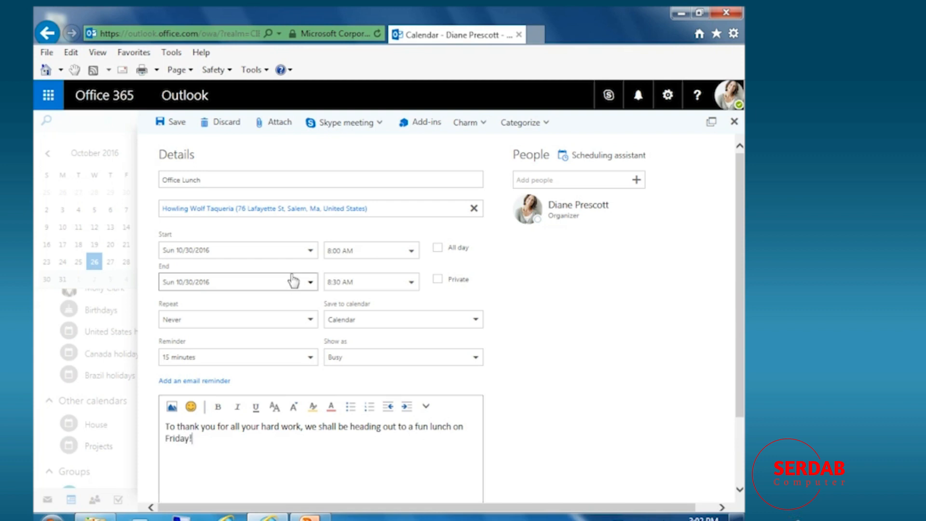
Schedule it for Friday 10/28, 1:00–2:30 PM, keeping it in the main Calendar.
left_click(302, 256)
left_click(263, 383)
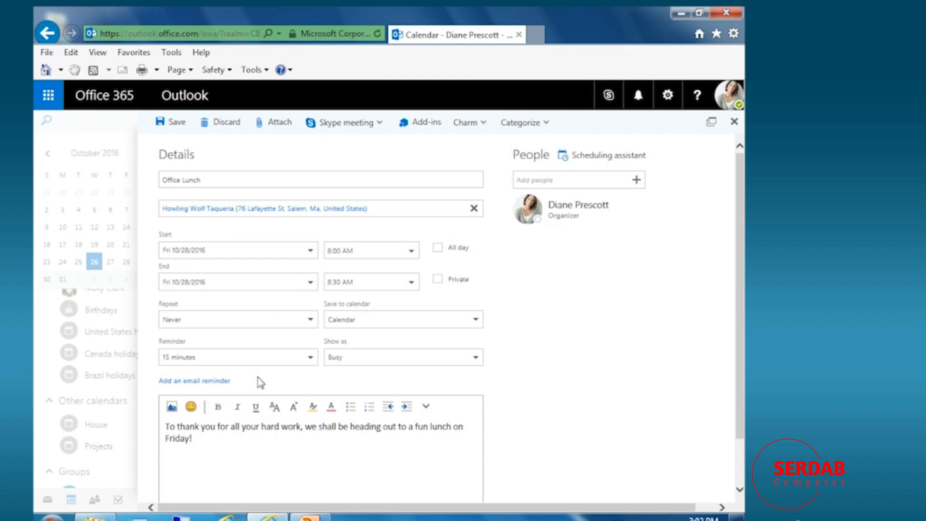
left_click(411, 251)
scroll(368, 368, "down", 2)
left_click(367, 368)
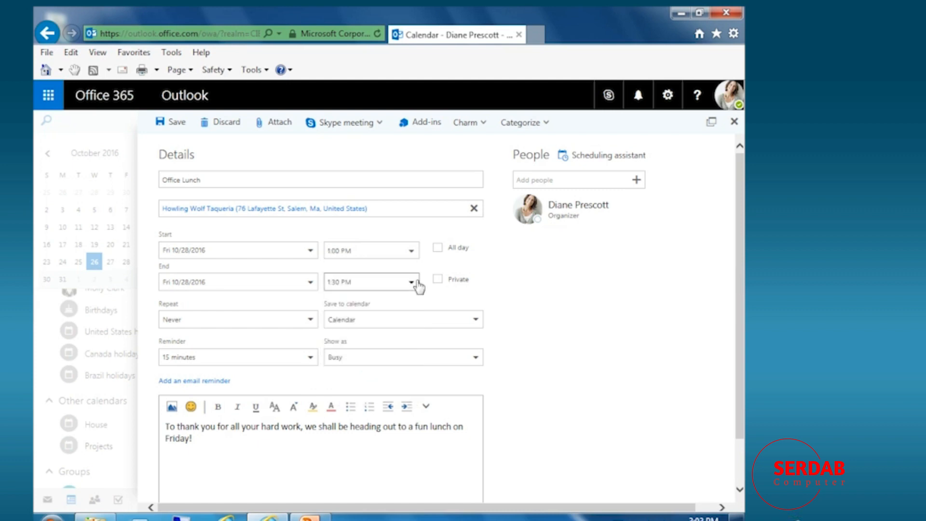
left_click(414, 283)
left_click(373, 355)
left_click(478, 321)
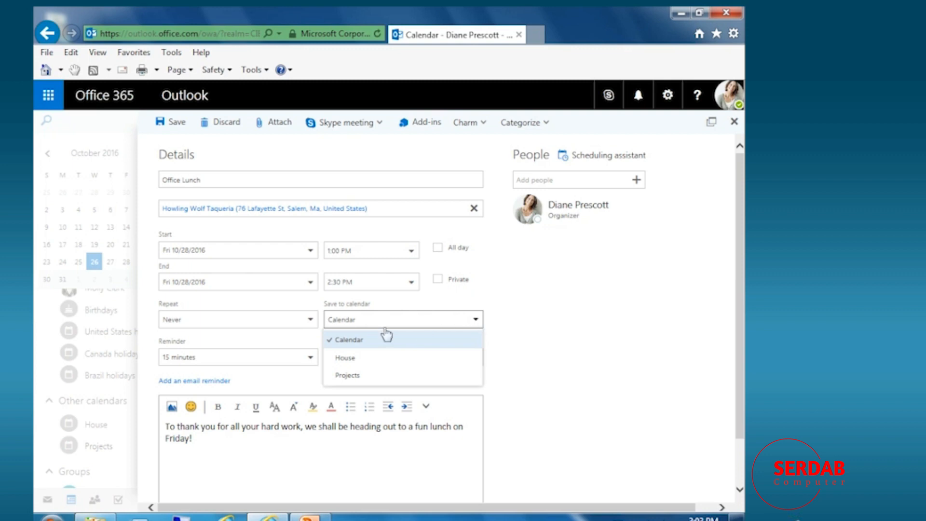
left_click(381, 347)
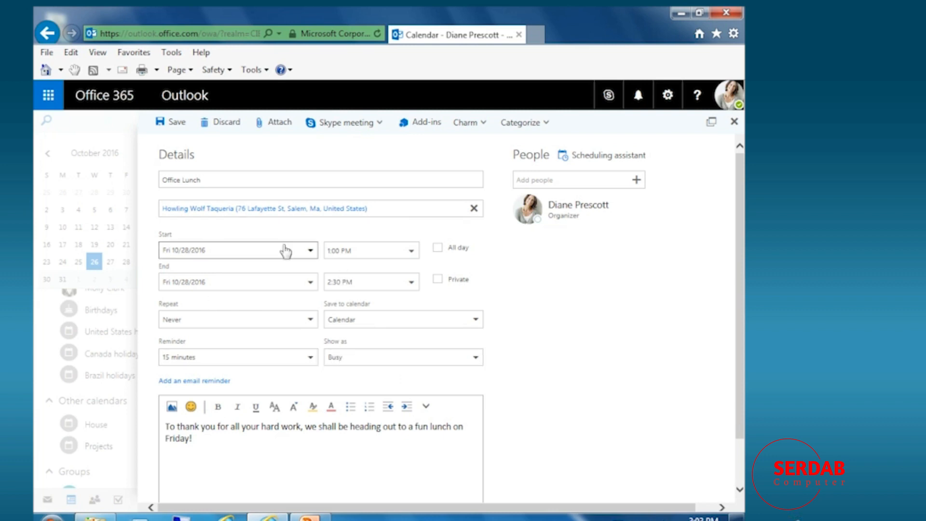
Add three colleagues from suggested contacts as attendees and send the Office Lunch invitation.
mouse_move(577, 208)
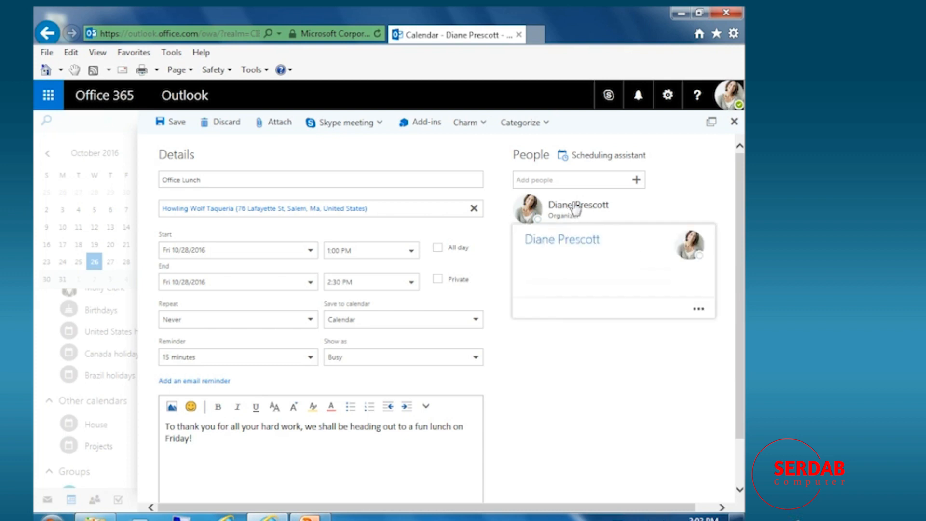
left_click(543, 180)
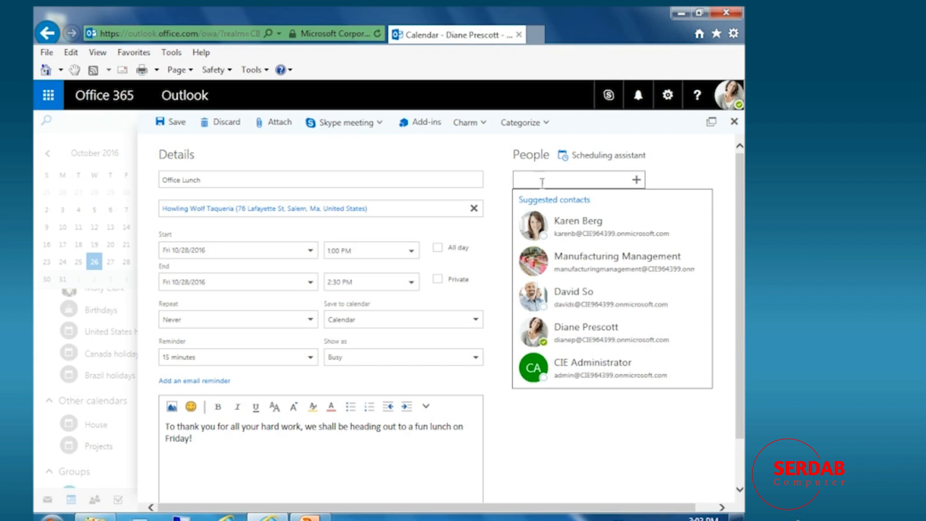
left_click(574, 231)
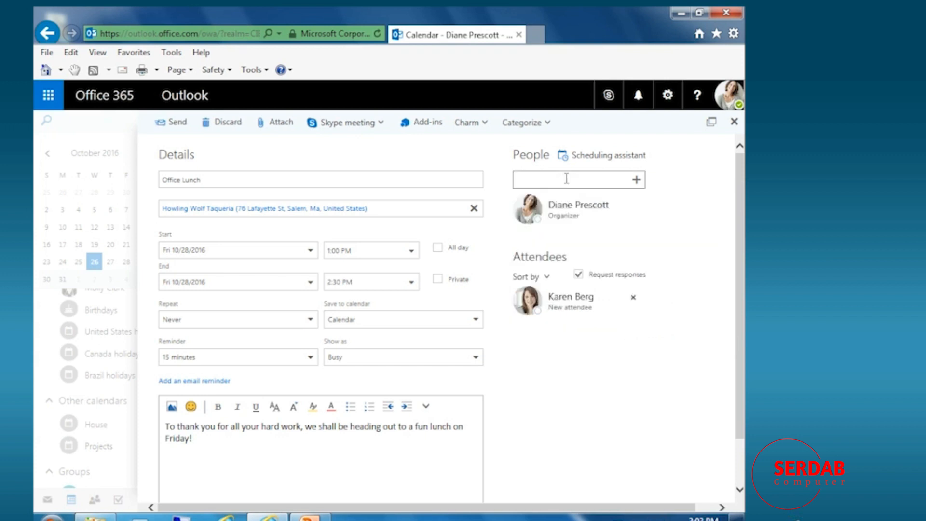
left_click(567, 178)
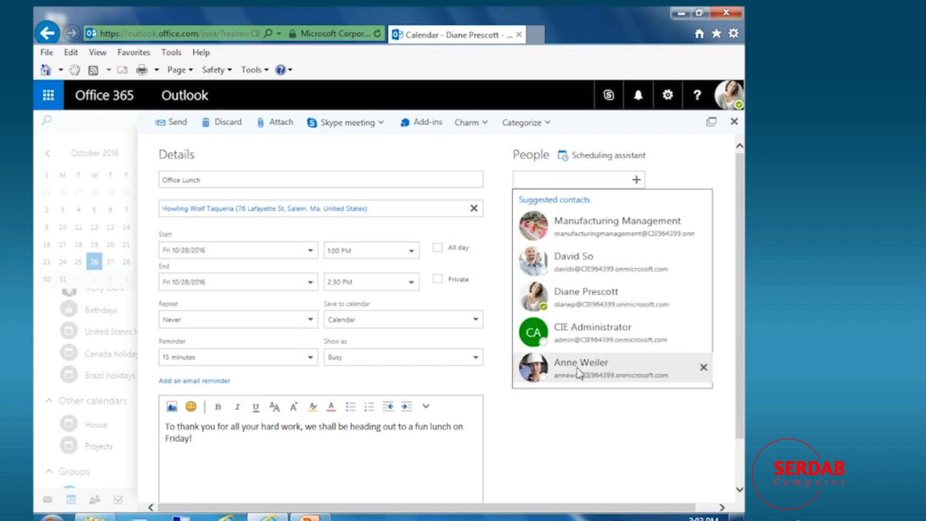
left_click(573, 180)
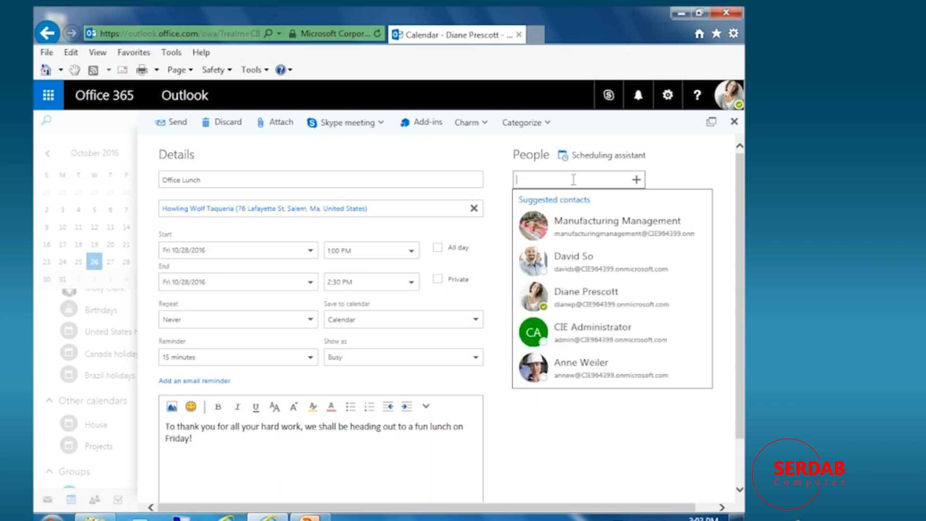
left_click(575, 275)
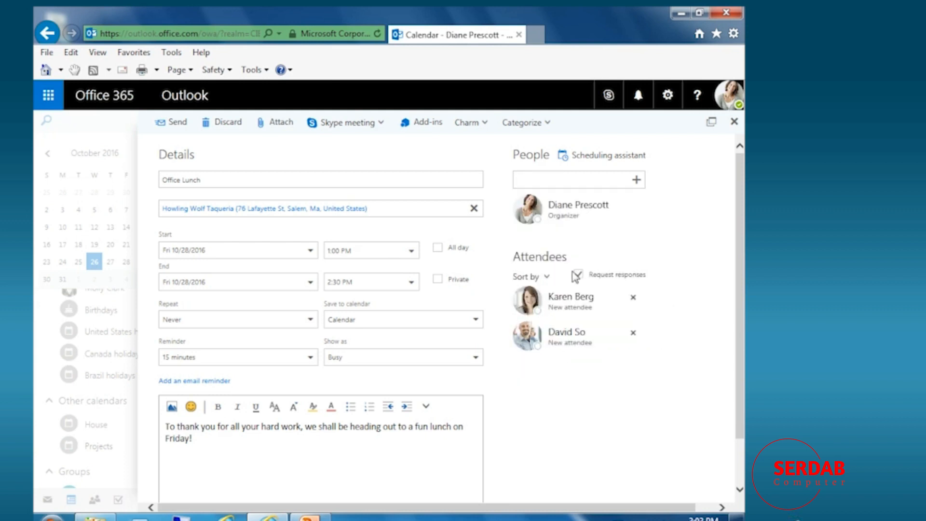
left_click(541, 174)
type("mo")
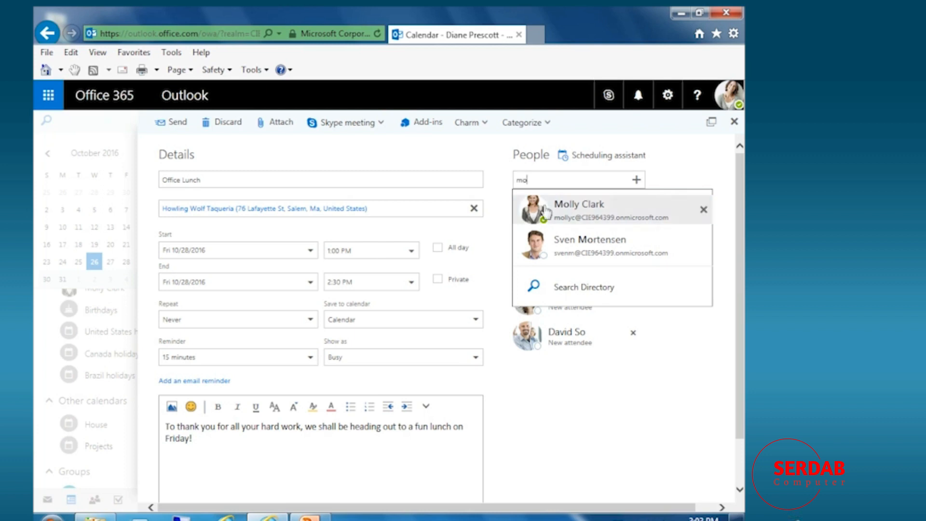
left_click(547, 210)
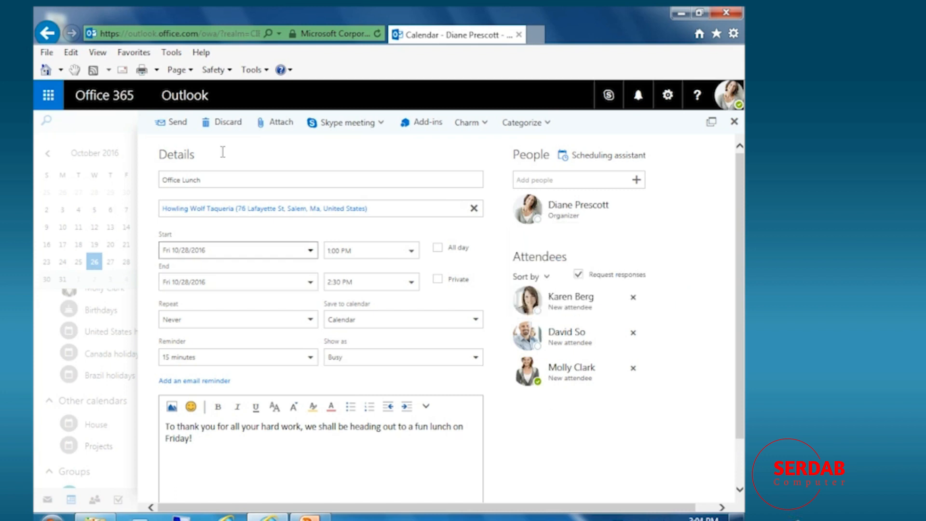
left_click(171, 123)
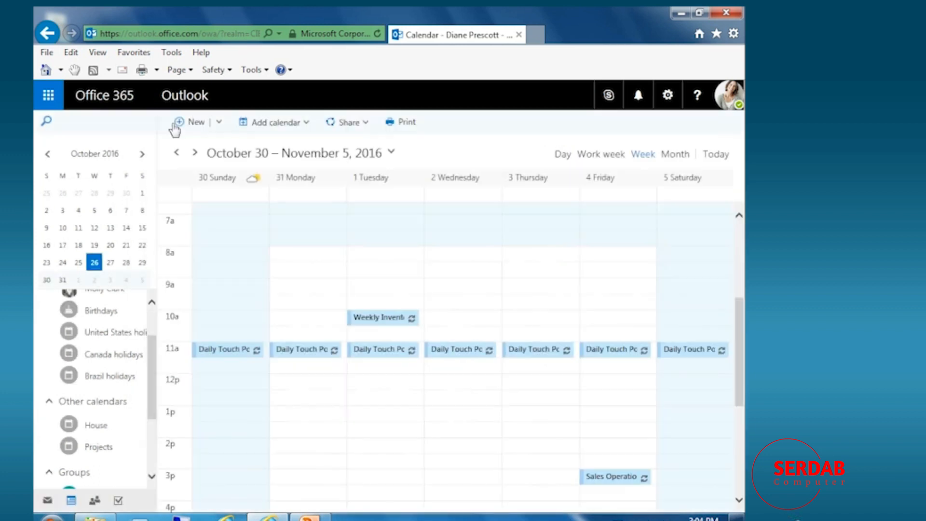
Switch the calendar to the Work week view for October 31–November 4.
scroll(622, 480, "down", 3)
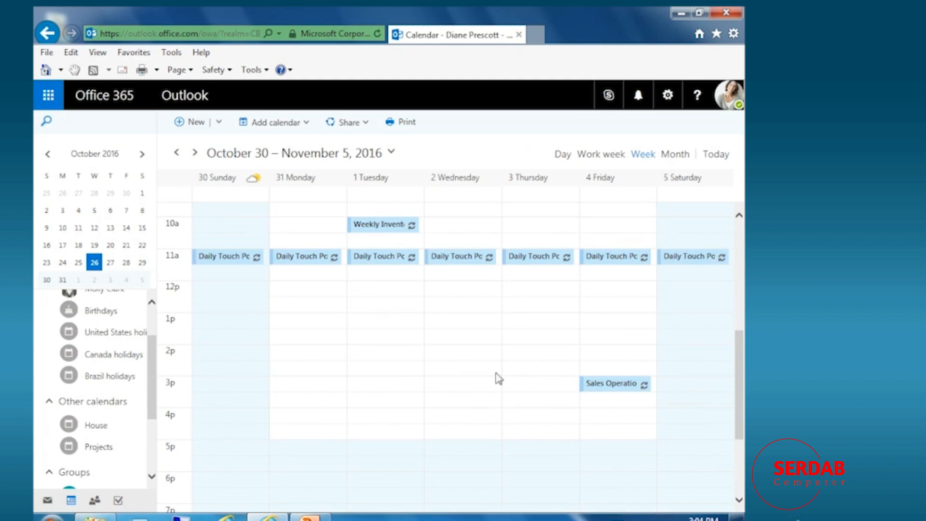
scroll(496, 378, "up", 3)
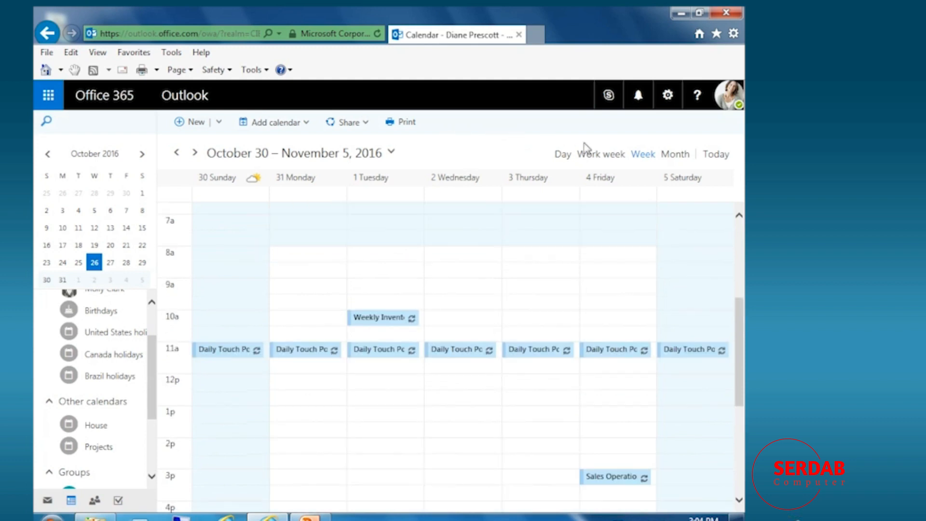
left_click(604, 157)
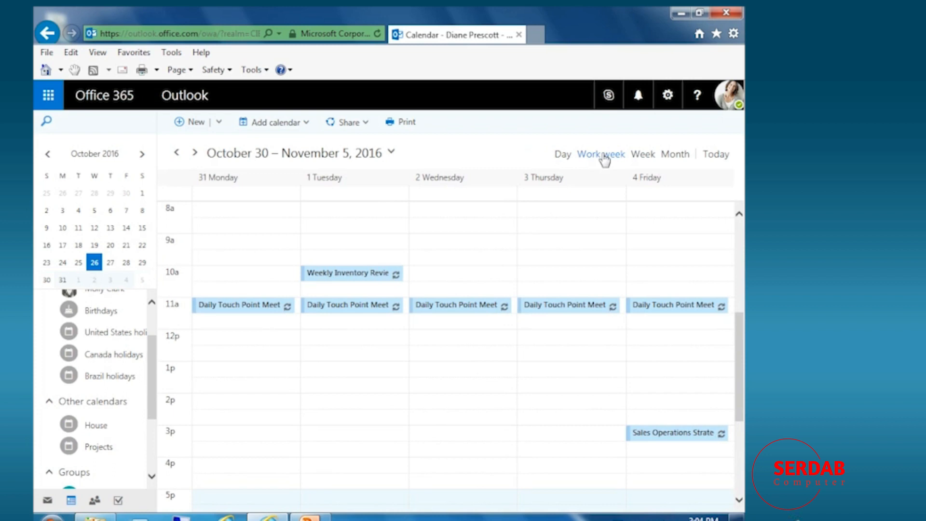
scroll(155, 336, "up", 2)
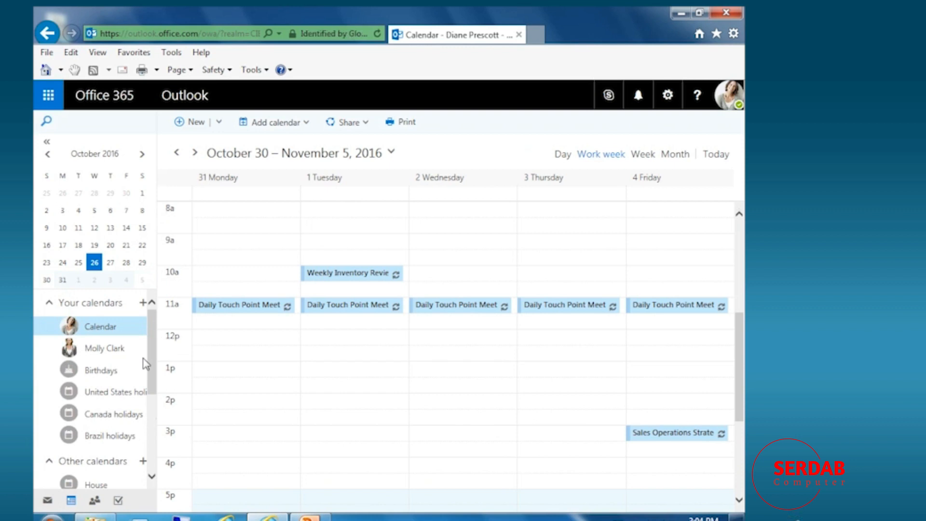
Go back to the October 23–29 week and open Office Lunch for editing, closing it unchanged.
left_click(177, 153)
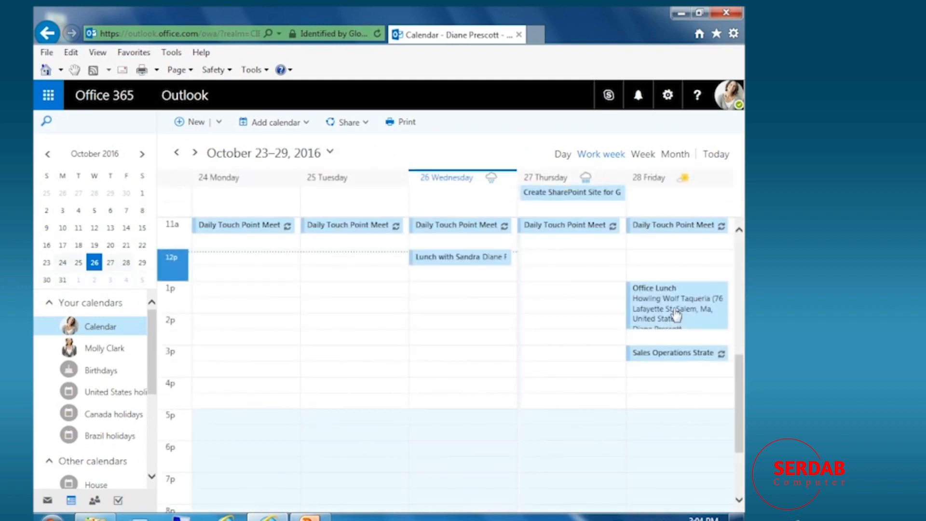
left_click(674, 316)
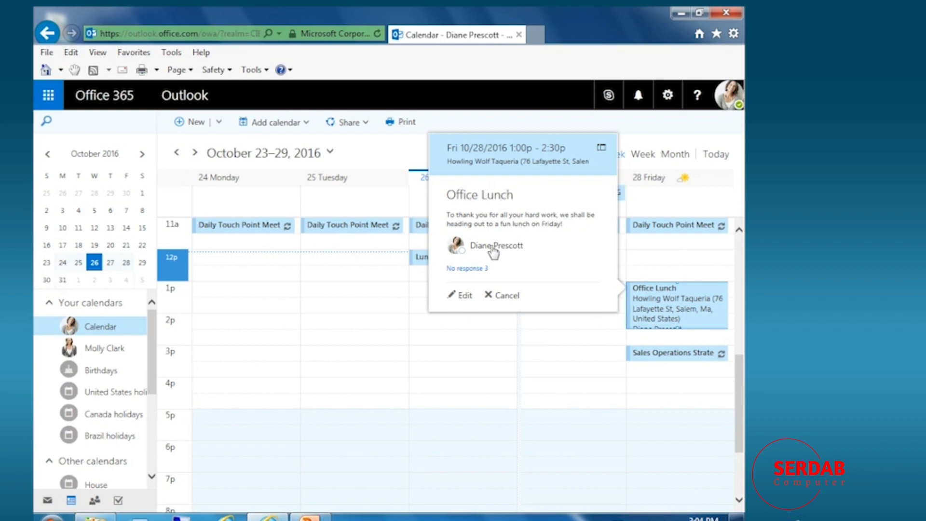
mouse_move(492, 247)
left_click(463, 297)
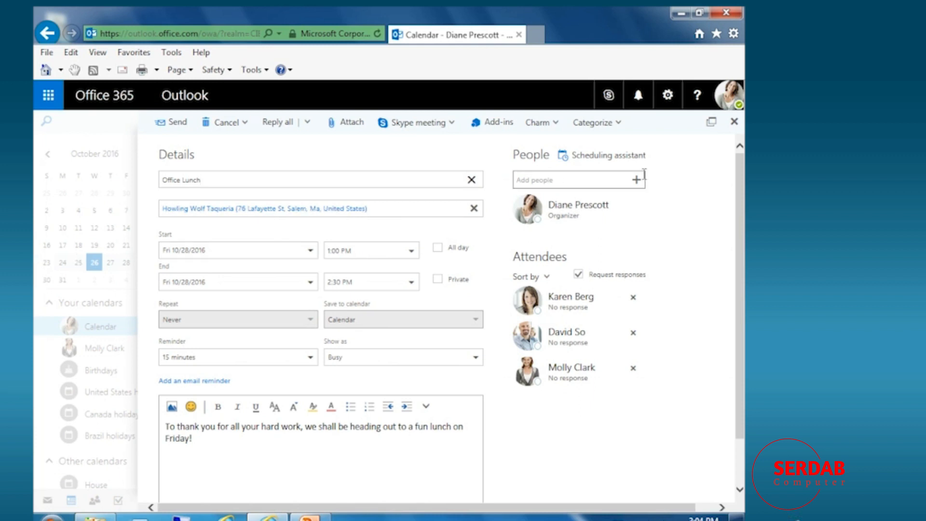
left_click(734, 125)
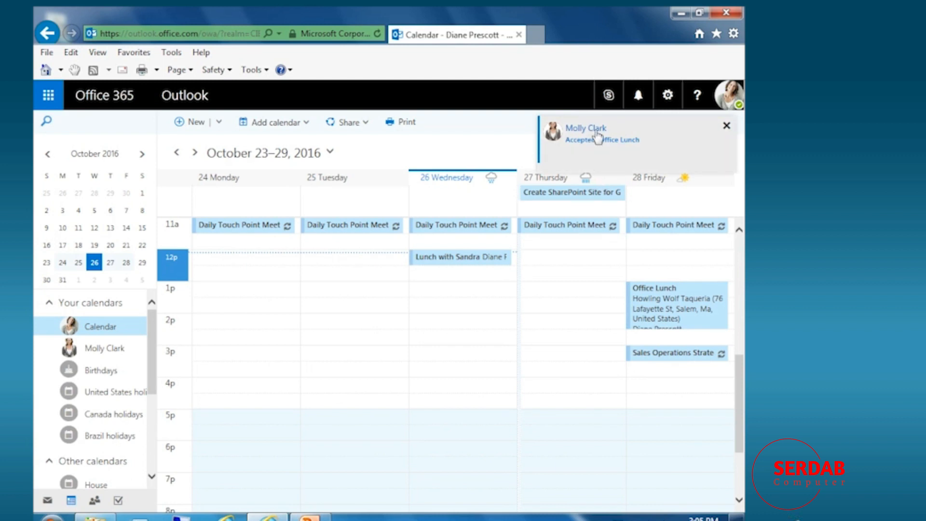
Dismiss the acceptance notice, check Office Lunch's responses, and open the Settings panel.
left_click(726, 129)
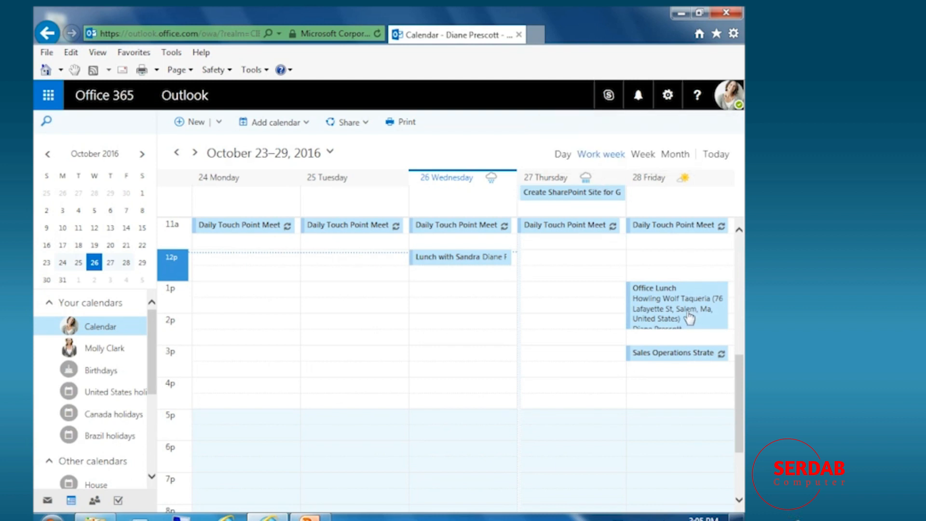
left_click(665, 311)
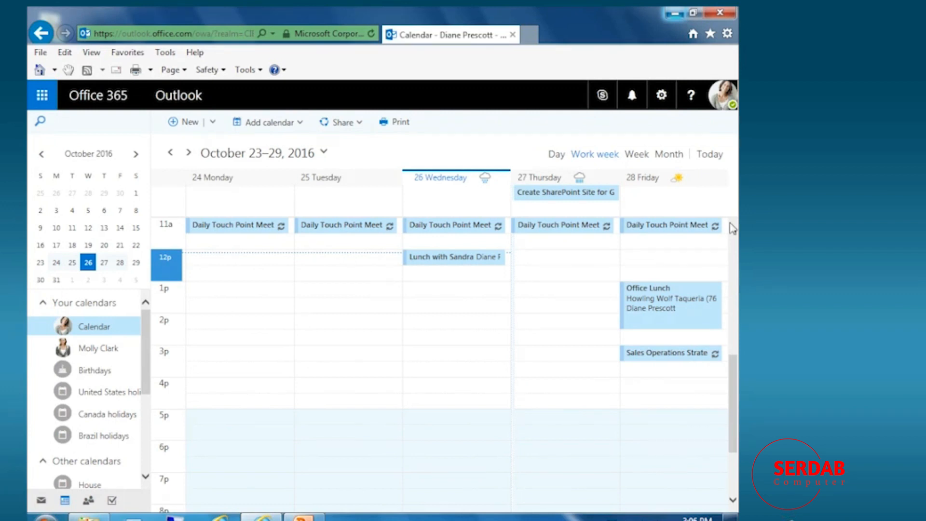
left_click(664, 95)
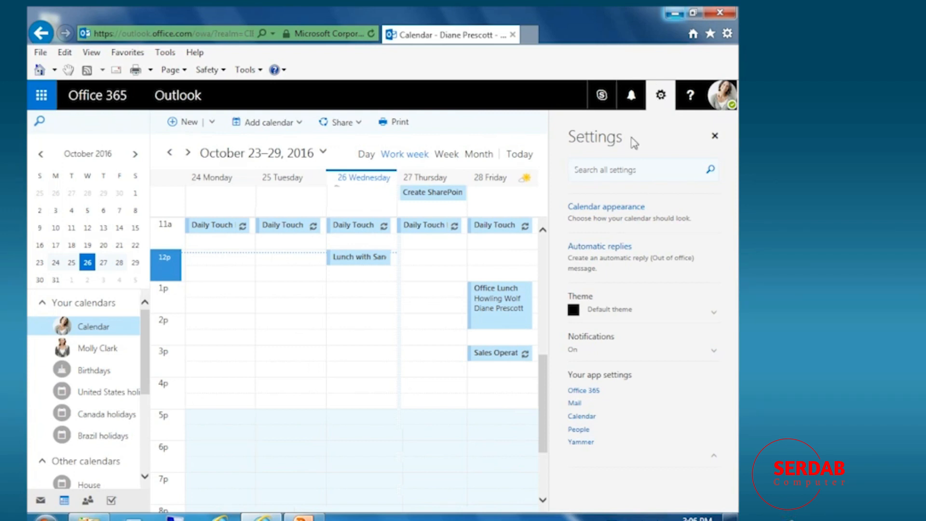
Enable automatic replies from 10/27 12:00 PM to 10/28 5:00 PM, blocking the calendar titled 'Family Em'.
left_click(602, 248)
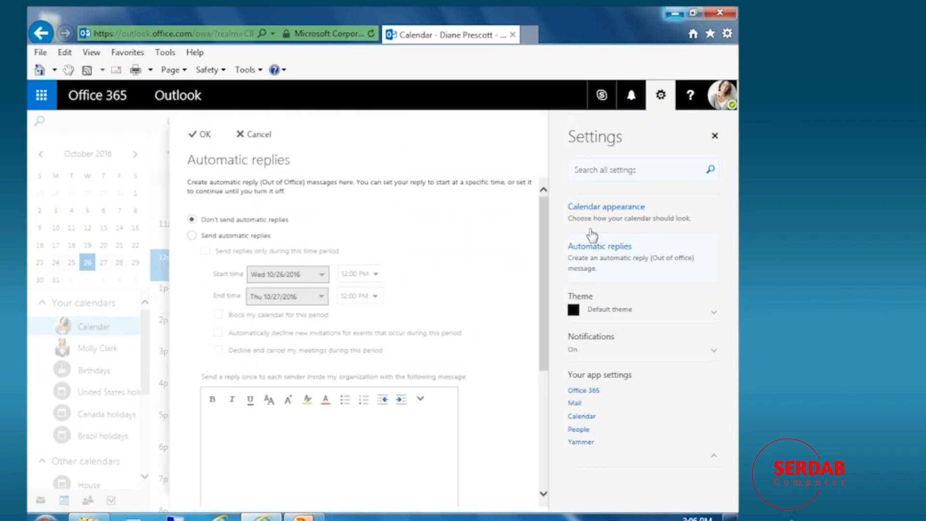
left_click(192, 236)
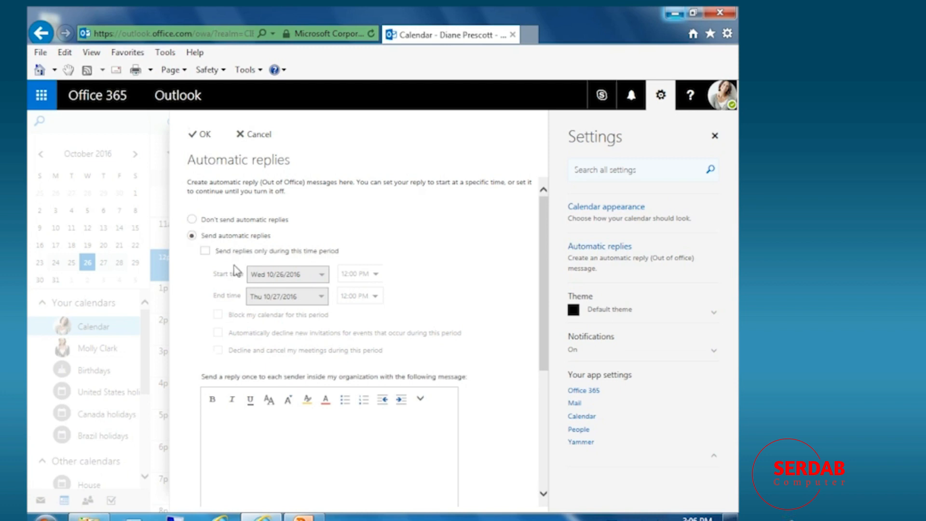
left_click(205, 251)
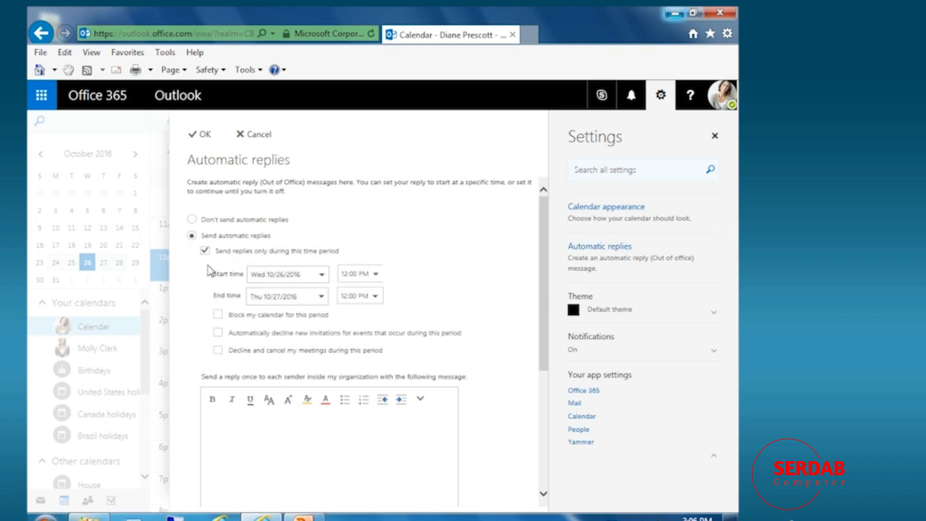
left_click(324, 275)
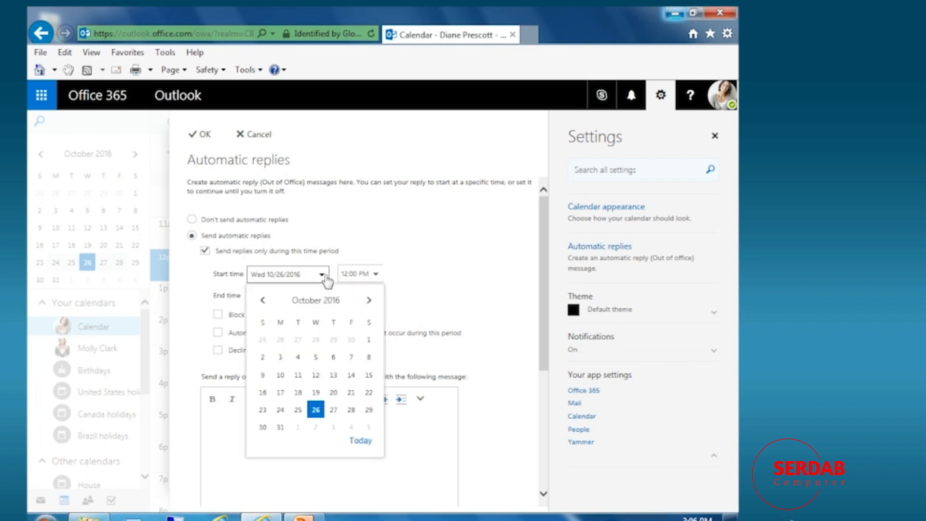
left_click(333, 410)
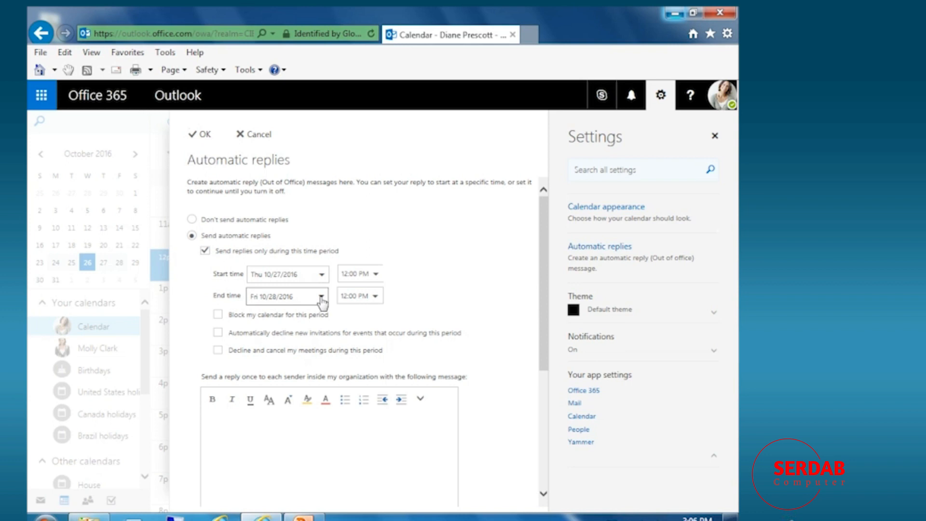
left_click(375, 296)
scroll(360, 387, "down", 3)
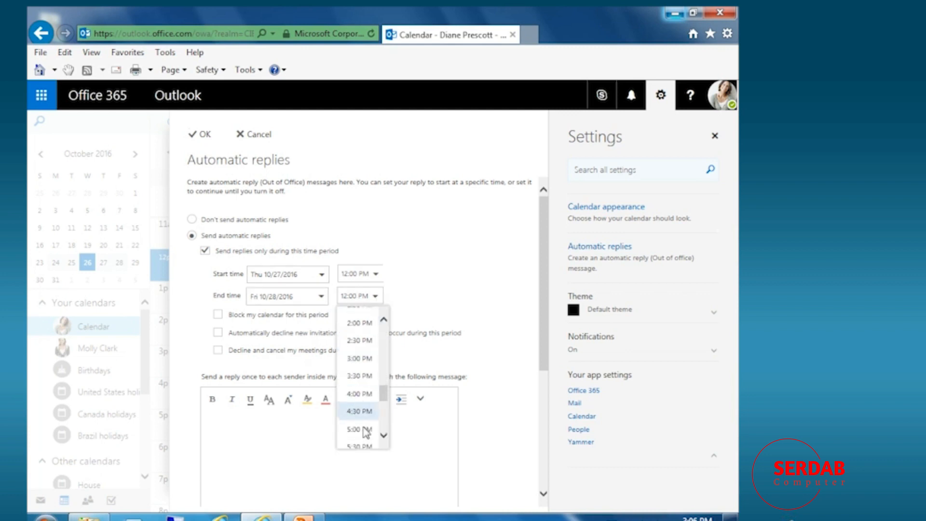
left_click(365, 431)
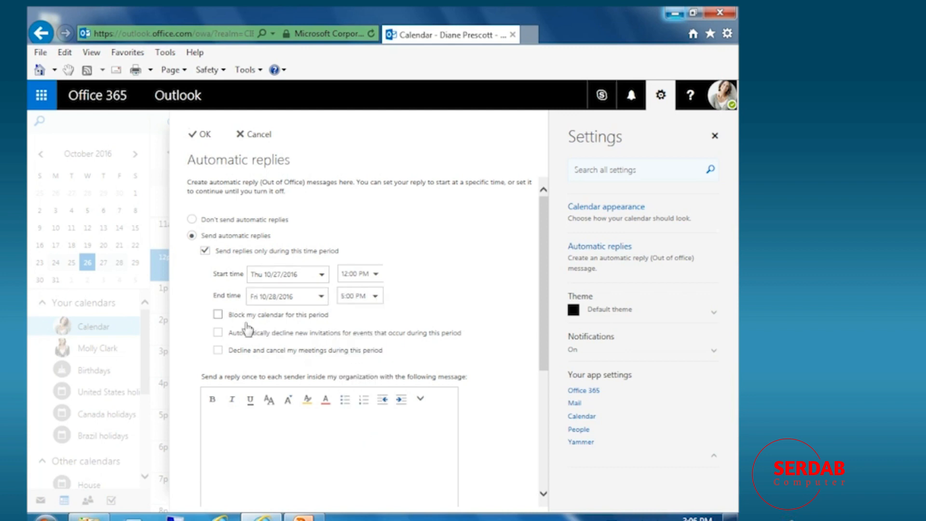
left_click(218, 315)
left_click(262, 351)
type("F")
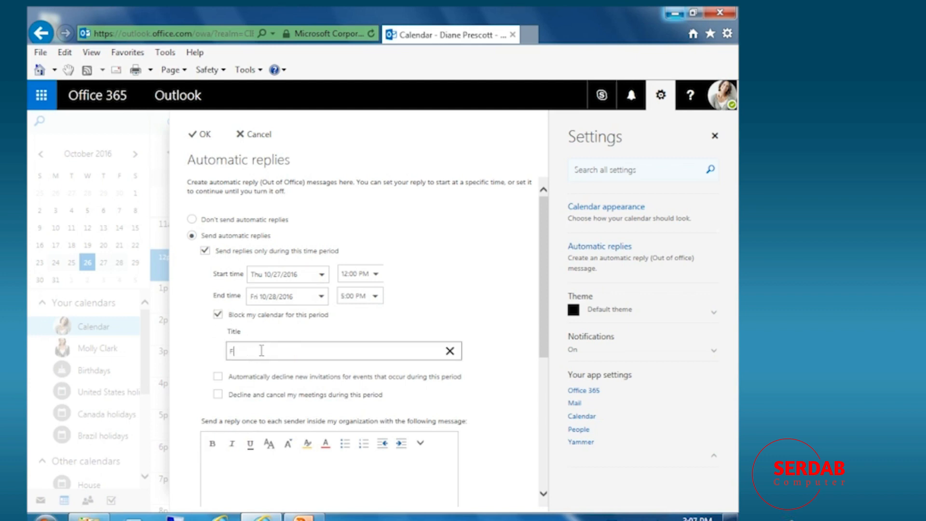
type("amily Emergency")
Turn on automatic declining of new invitations and cancelling of meetings during the blocked period.
left_click(217, 376)
left_click(218, 395)
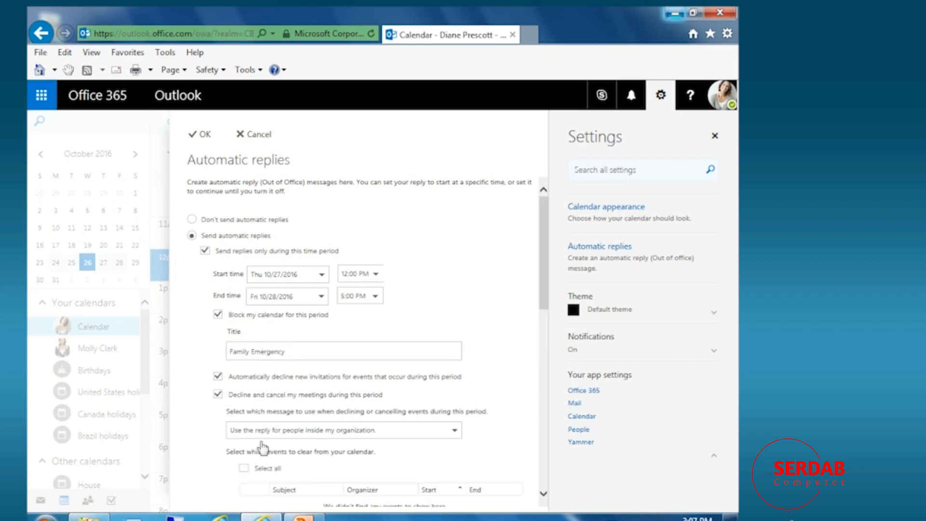
scroll(252, 440, "down", 2)
left_click(255, 434)
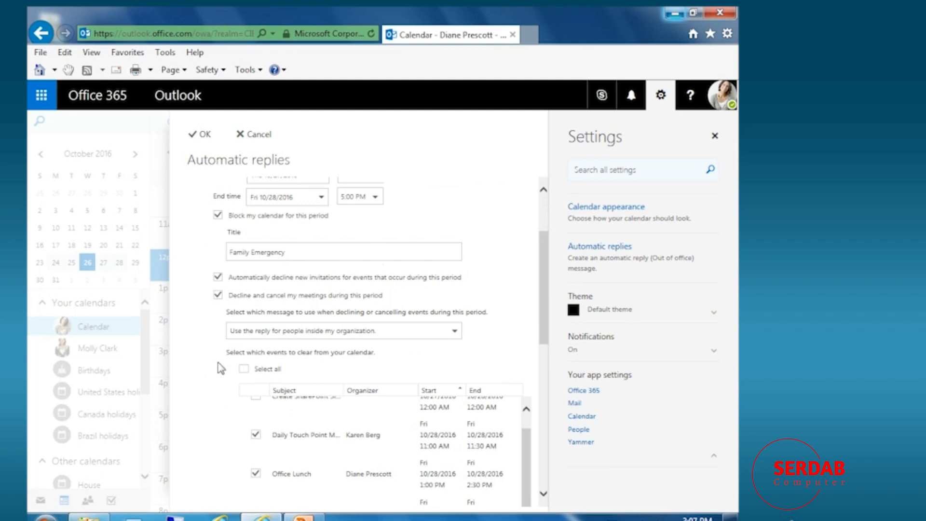
scroll(227, 371, "down", 2)
scroll(203, 301, "up", 3)
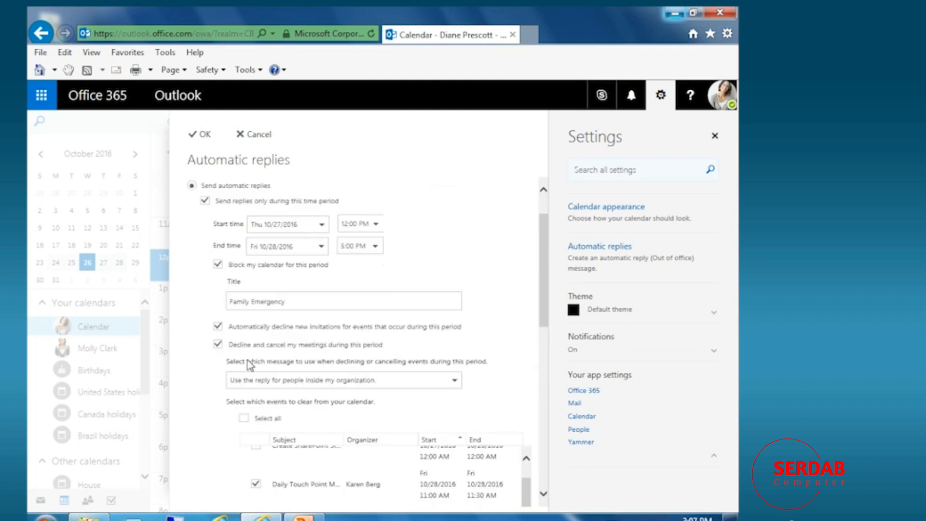
Type the internal reply 'Sorry - will be out of town. how about next Friday?'.
left_click_drag(544, 300, 553, 371)
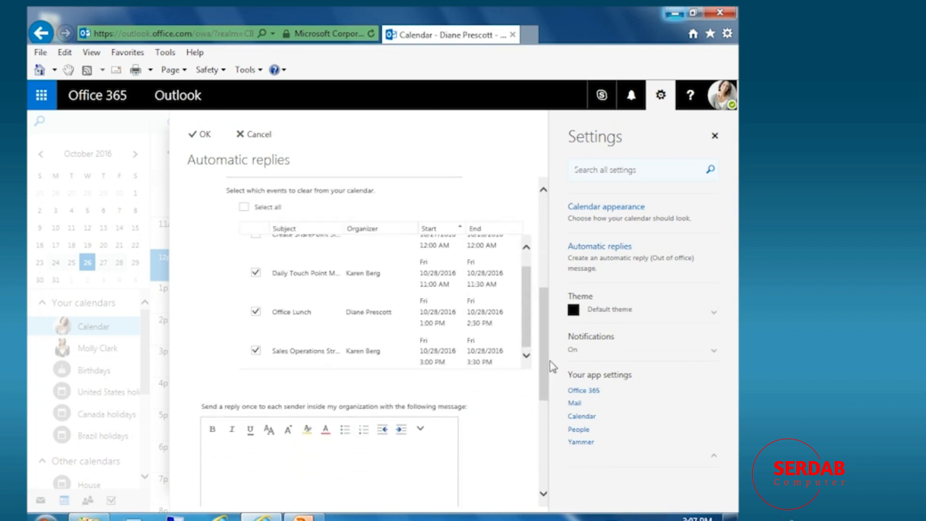
scroll(391, 295, "up", 3)
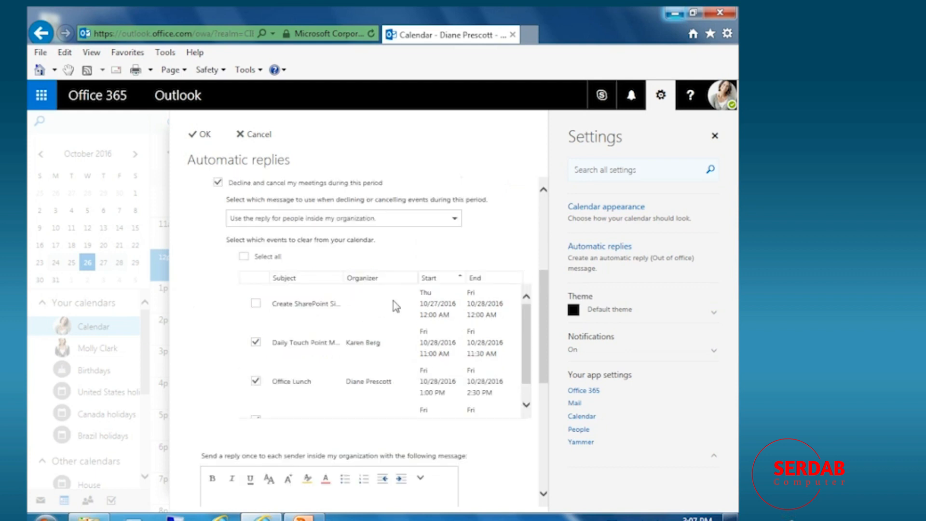
scroll(392, 318, "down", 4)
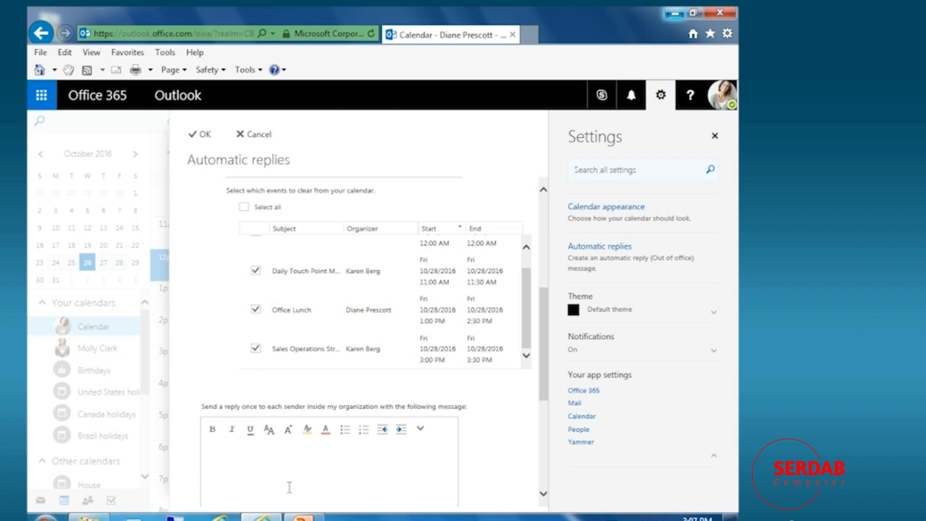
type("Sorry - will be out of town.  how ab")
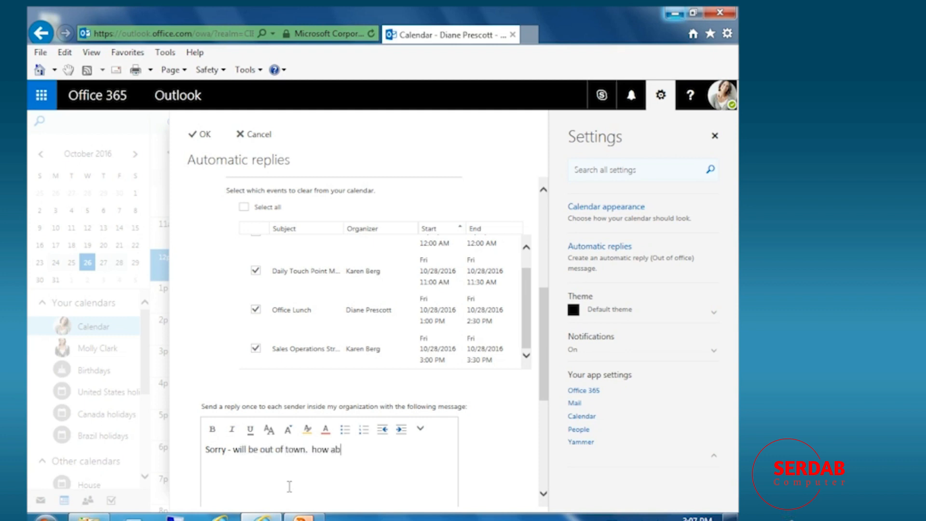
type("out next Friday?")
Capitalise 'how' to 'How' in the internal reply.
left_click(316, 452)
key("BackSpace")
type("H")
key("BackSpace")
type("h")
key("BackSpace")
type("H")
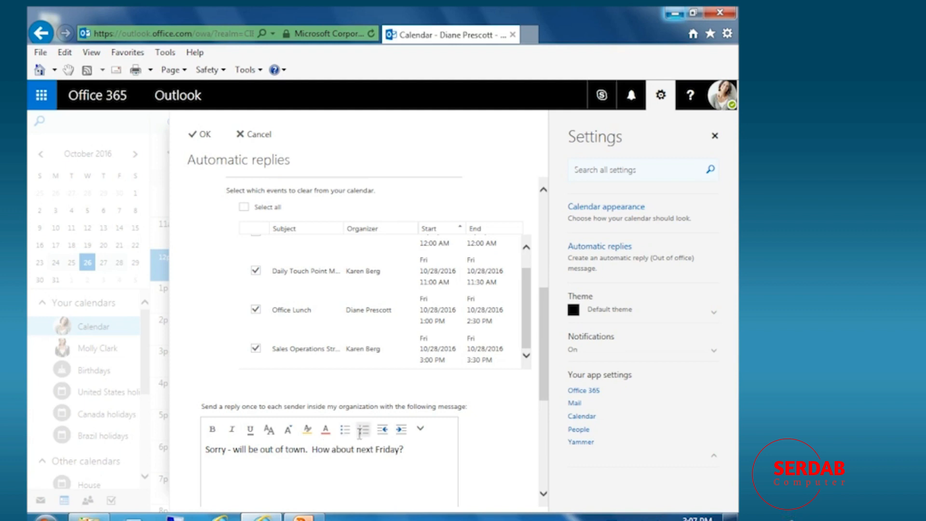
scroll(359, 432, "down", 5)
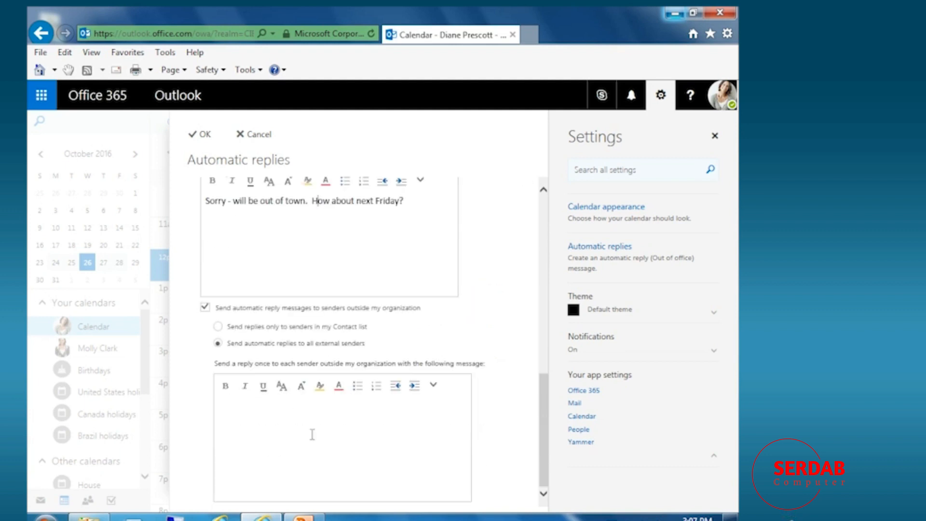
Write the external reply: out of town Thursday and Friday, email support for emergencies.
left_click(346, 434)
type("I will be out of town on Thursday and Friad")
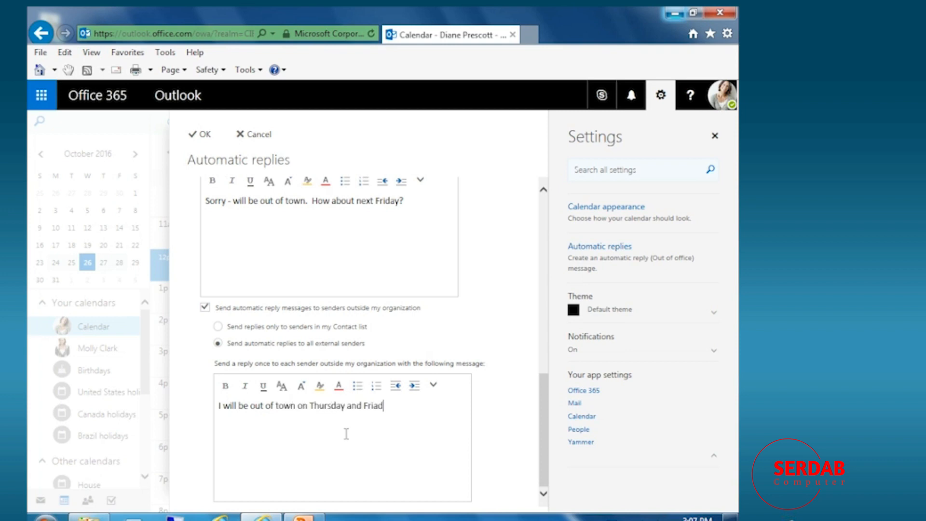
key("BackSpace")
type("day, and unable to access my emai")
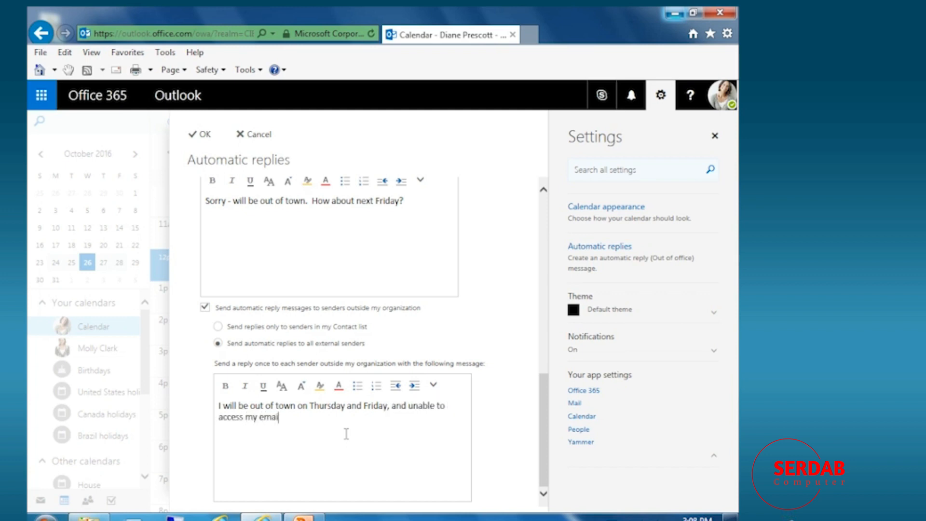
type("l.  If this is an emergency, ple")
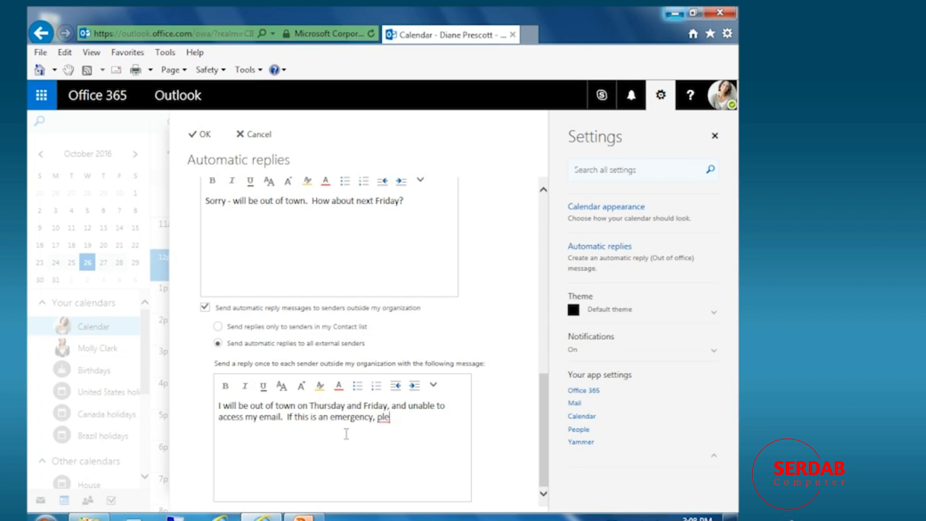
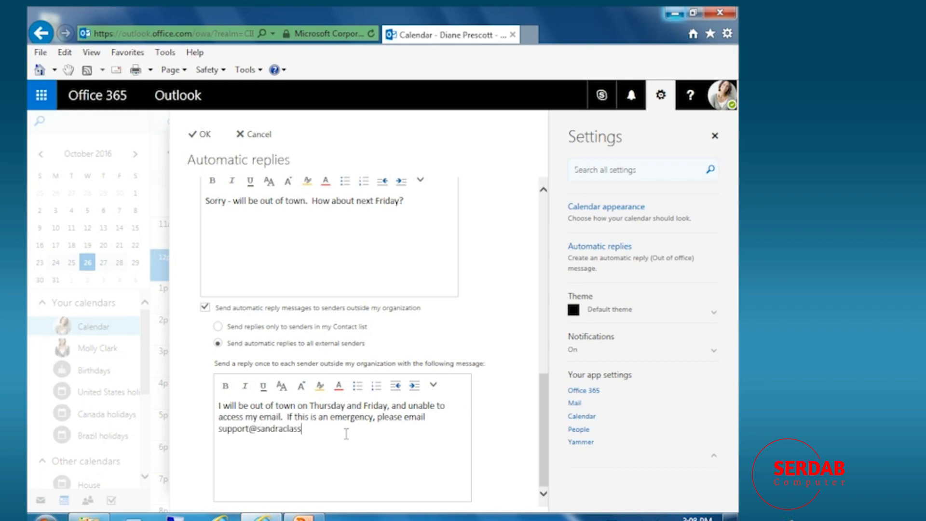
type(".  ")
type("Sandra")
Replace the signature name in the external reply and save the automatic replies.
double_click(230, 454)
type("Diane")
left_click_drag(545, 427, 299, 157)
left_click(197, 138)
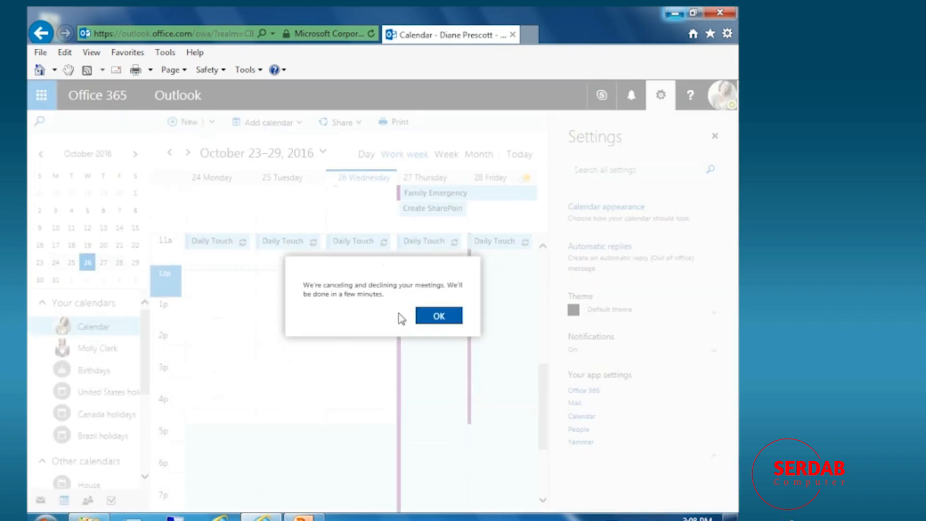
Dismiss the cancellation notice, then set automatic replies to 'Don't send automatic replies' and confirm.
left_click(433, 324)
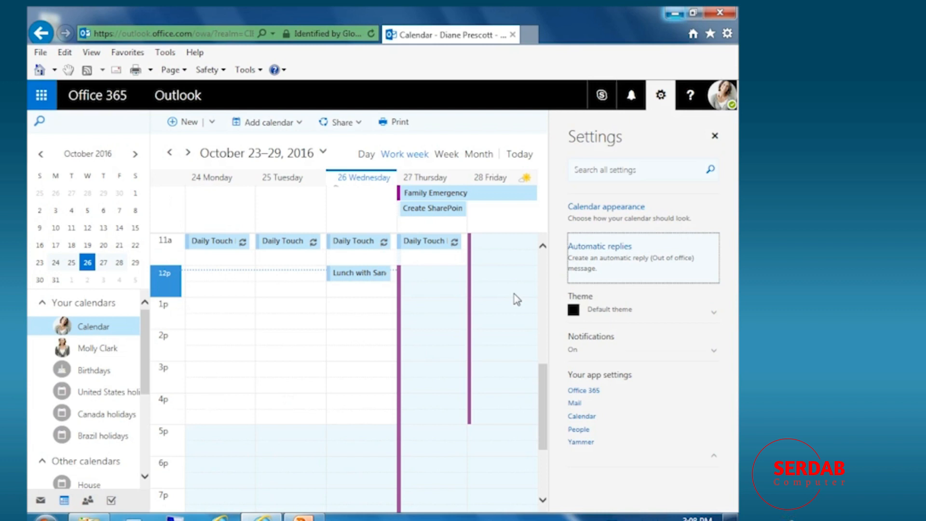
left_click(612, 251)
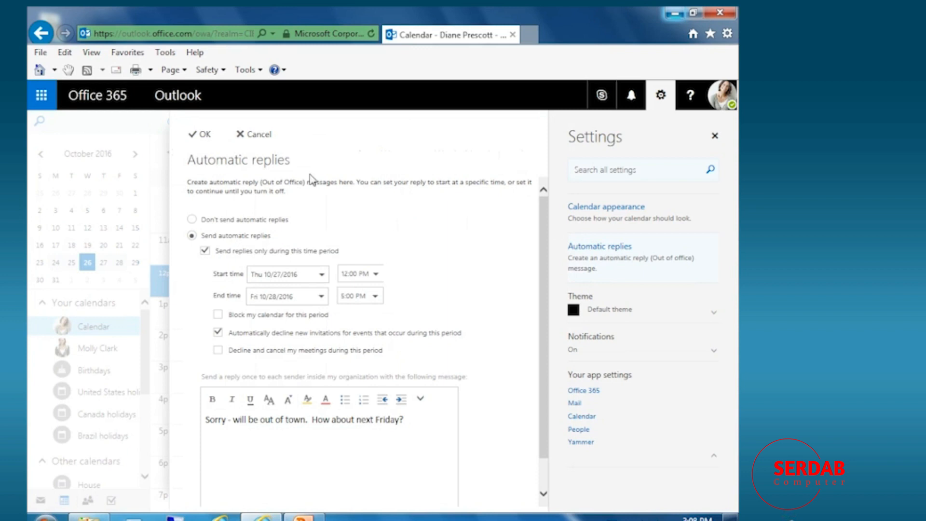
left_click(192, 219)
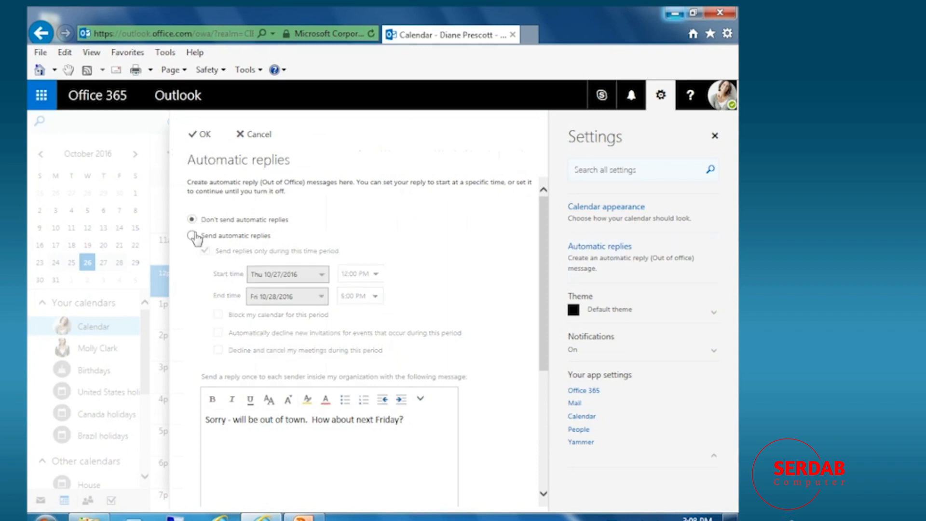
left_click(206, 135)
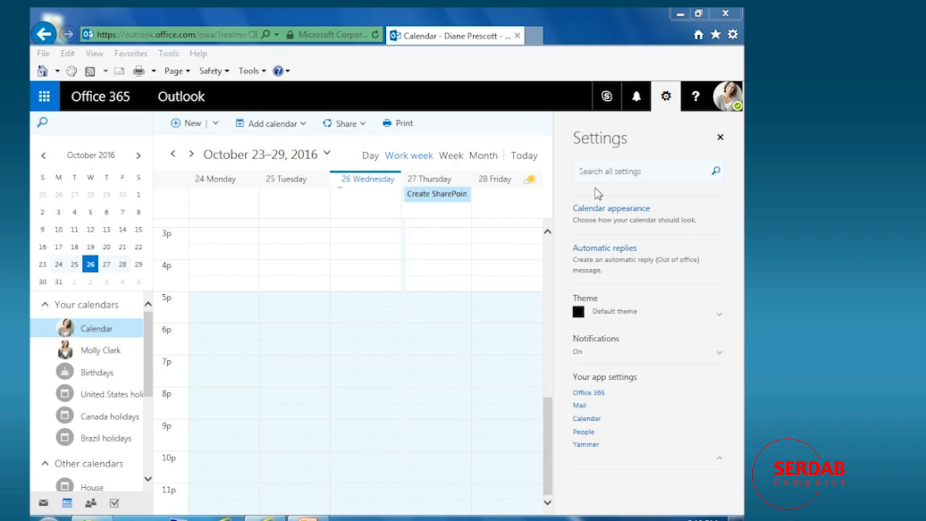
Set Calendar appearance to Bright colors, after comparing with the light pastel colours, and save.
left_click(615, 210)
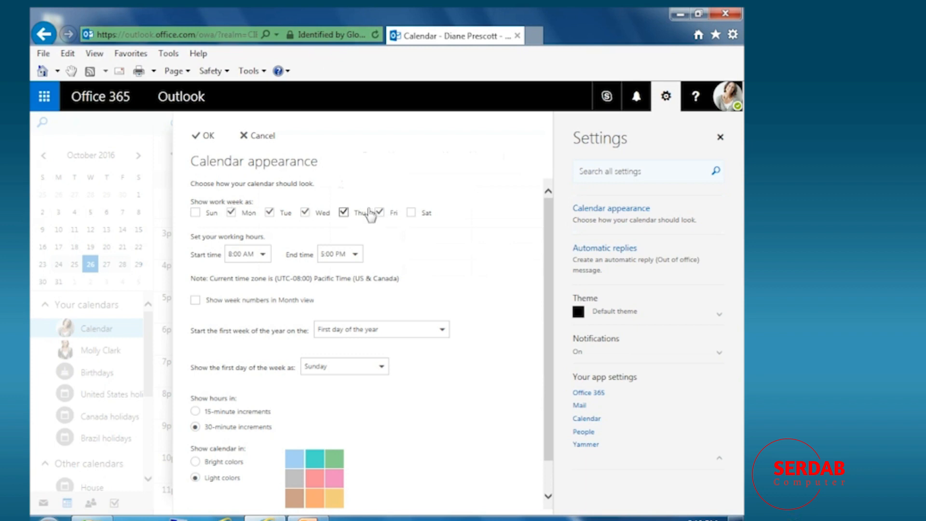
scroll(498, 291, "down", 1)
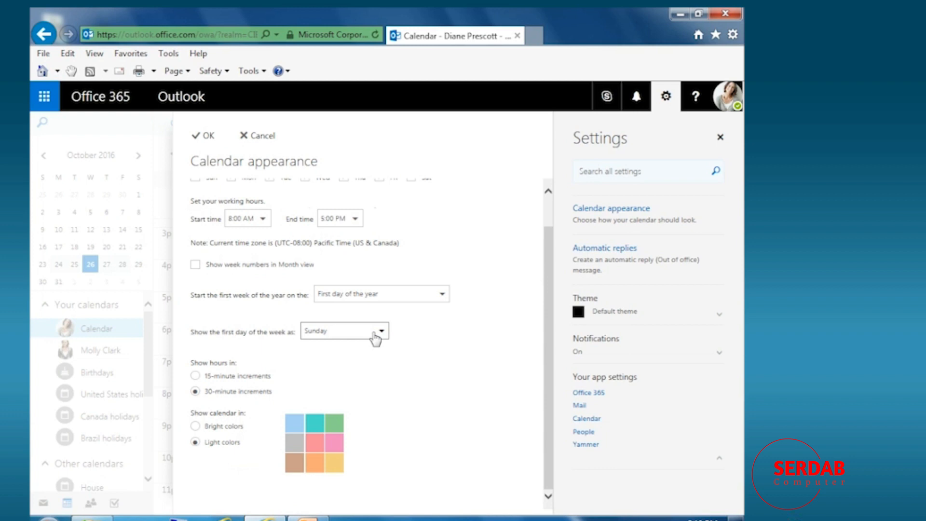
left_click(385, 421)
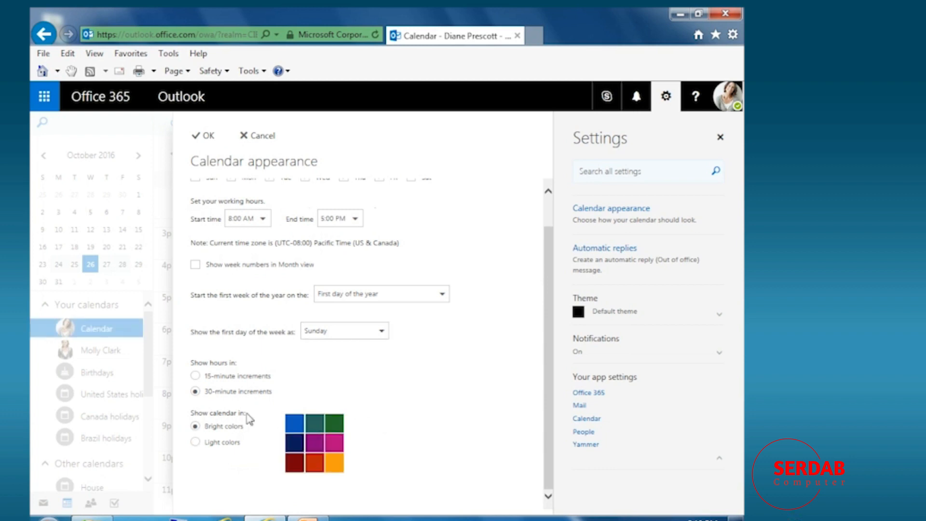
left_click(196, 442)
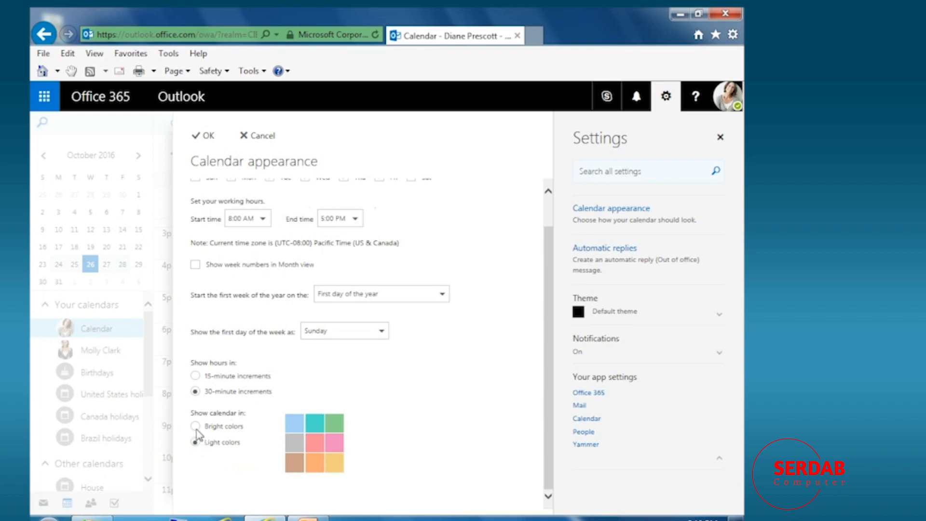
left_click(196, 426)
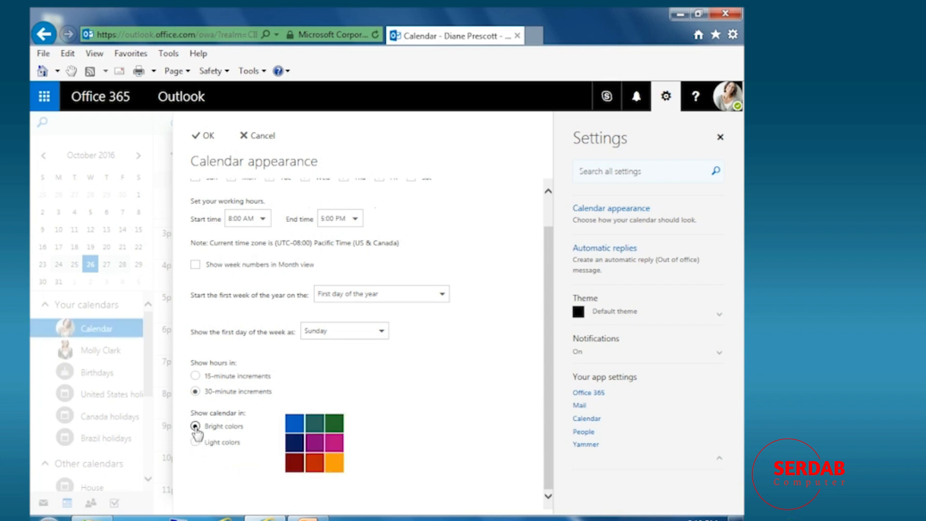
left_click(195, 442)
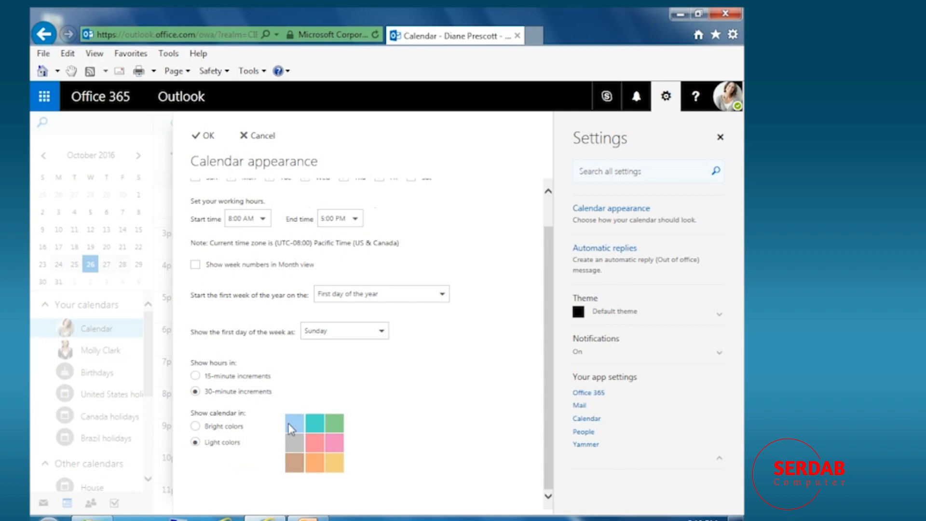
left_click(208, 427)
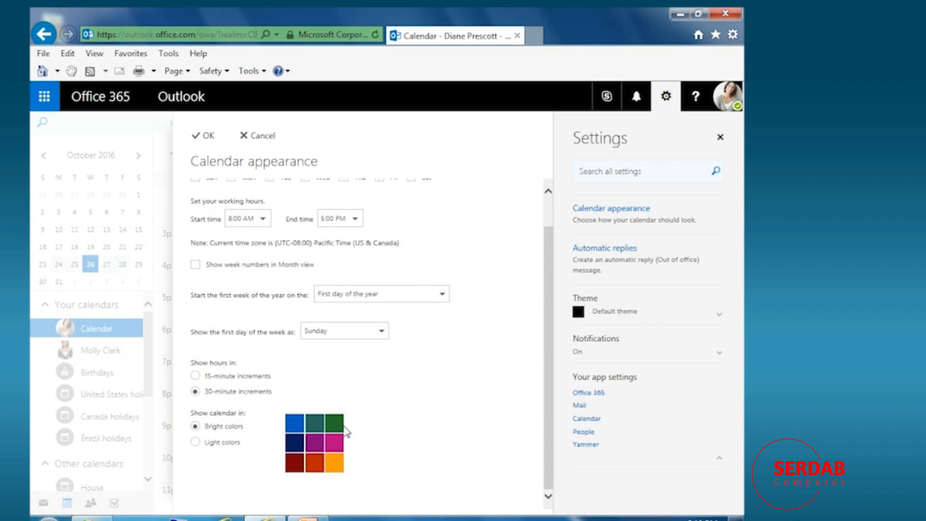
scroll(359, 427, "up", 1)
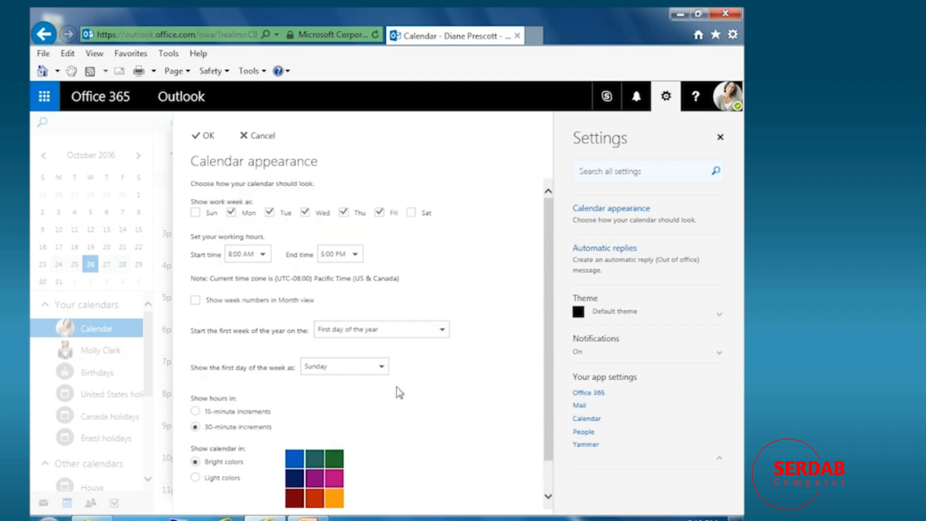
left_click(206, 136)
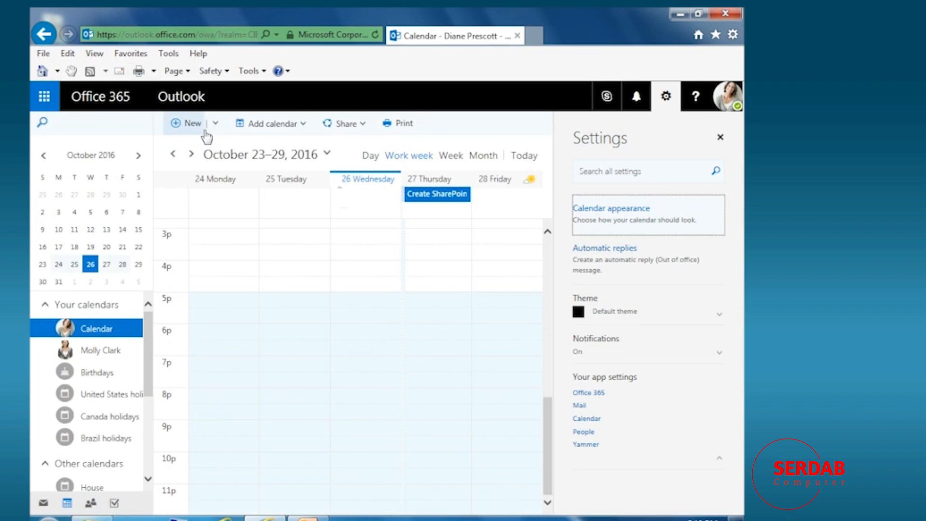
Apply the Pomegranate theme in the Office 365 settings.
left_click(598, 394)
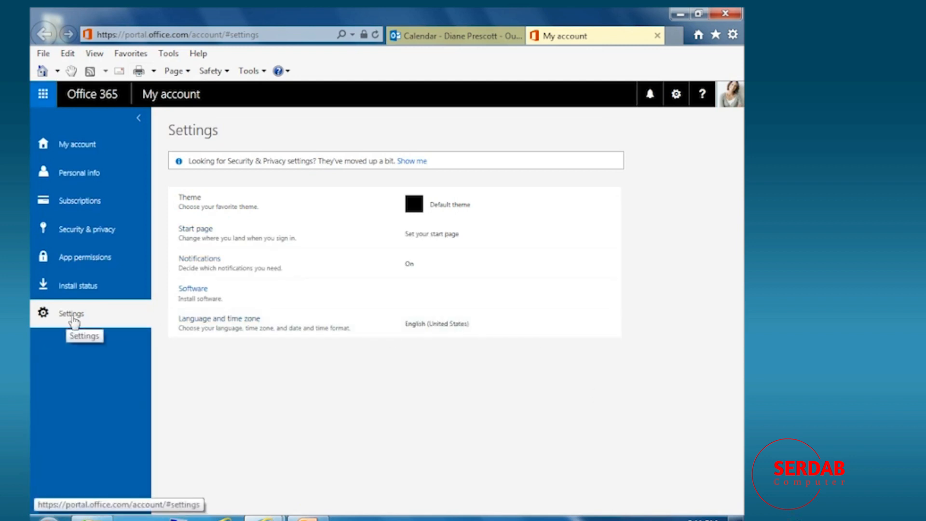
left_click(440, 209)
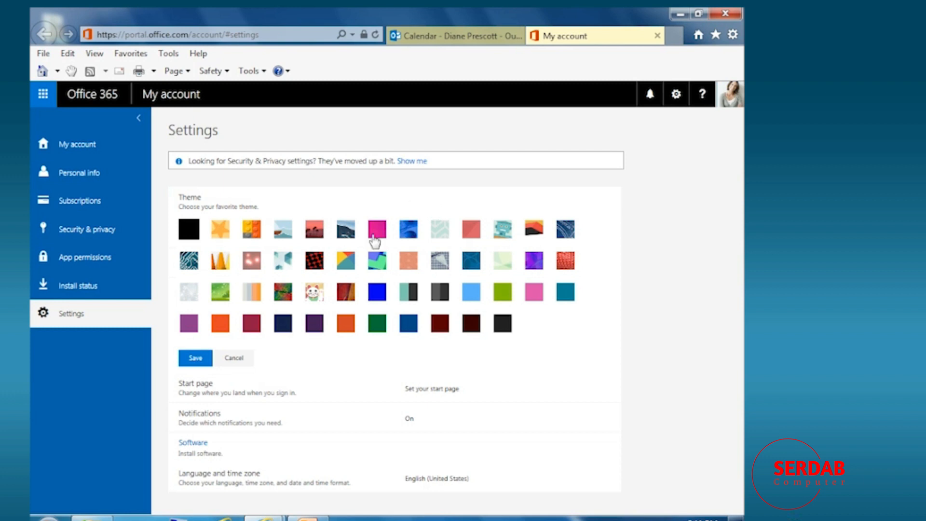
left_click(252, 324)
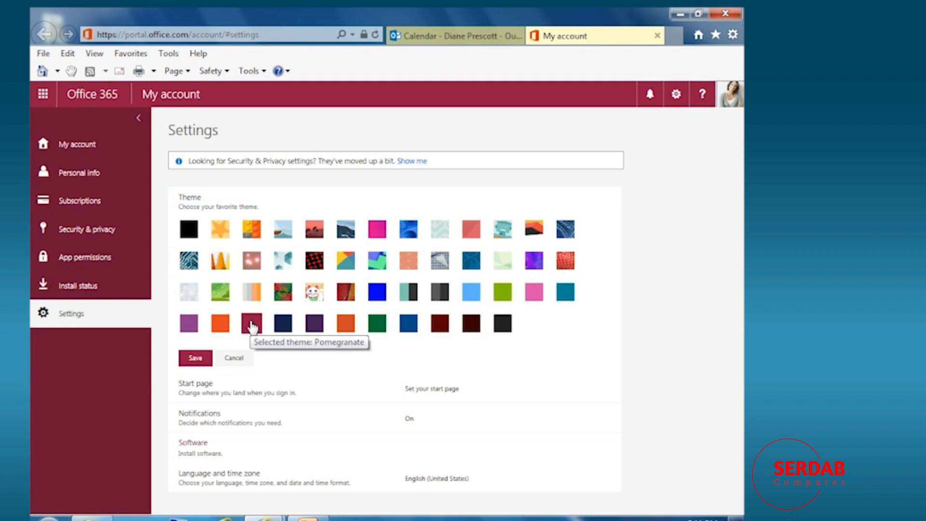
Set the start page to Calendar and save it.
left_click(419, 382)
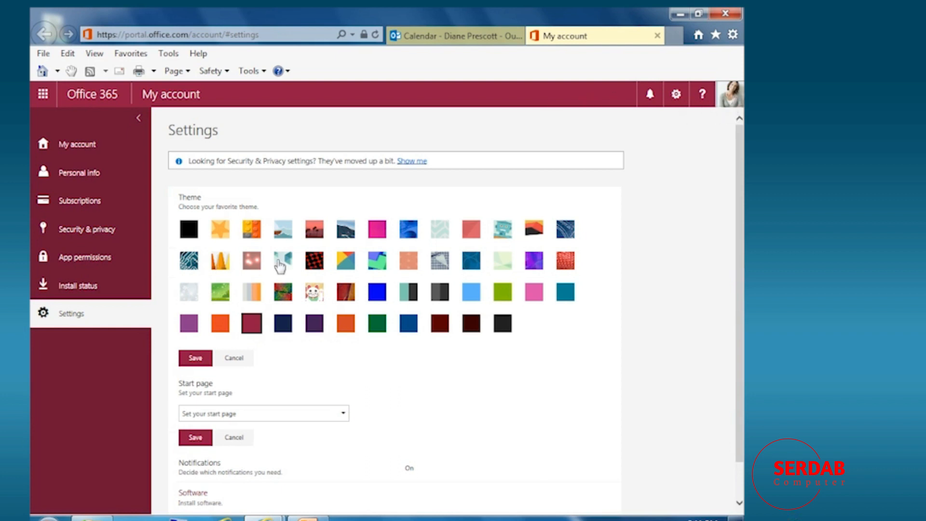
left_click(254, 416)
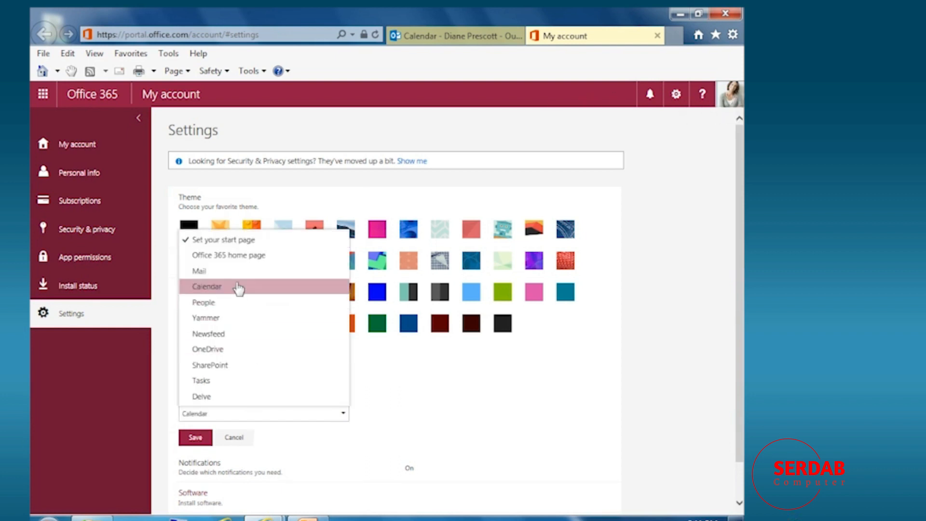
left_click(239, 287)
left_click(213, 437)
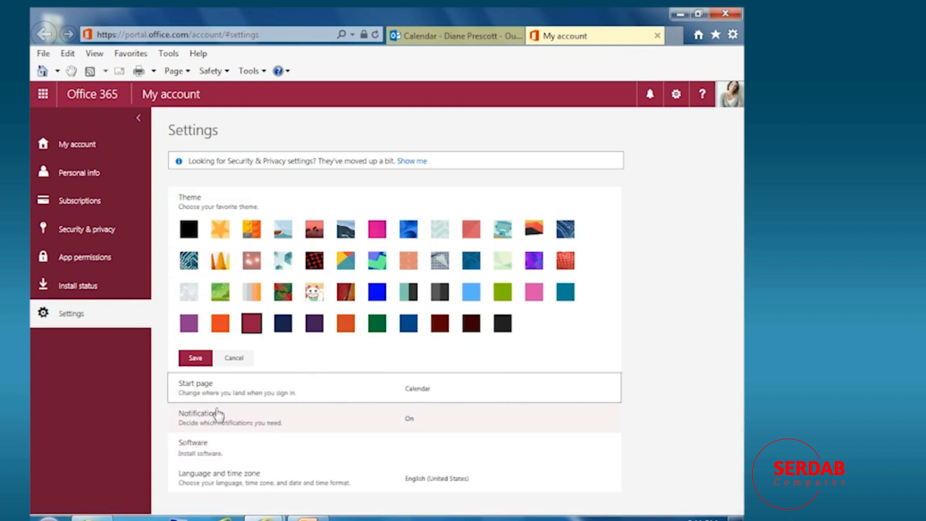
Save the notification settings.
left_click(207, 423)
scroll(234, 423, "down", 3)
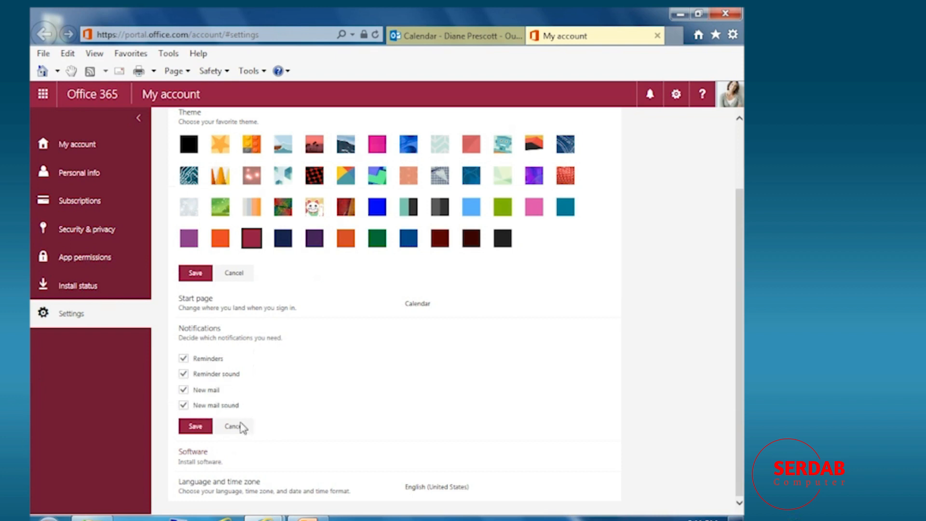
left_click(195, 426)
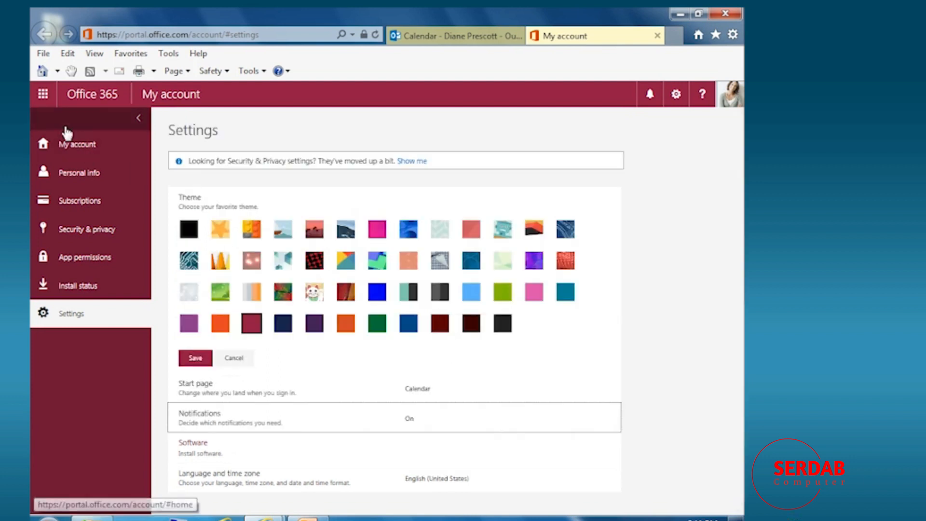
Switch to Mail from the app launcher and close the old Calendar tab.
left_click(43, 97)
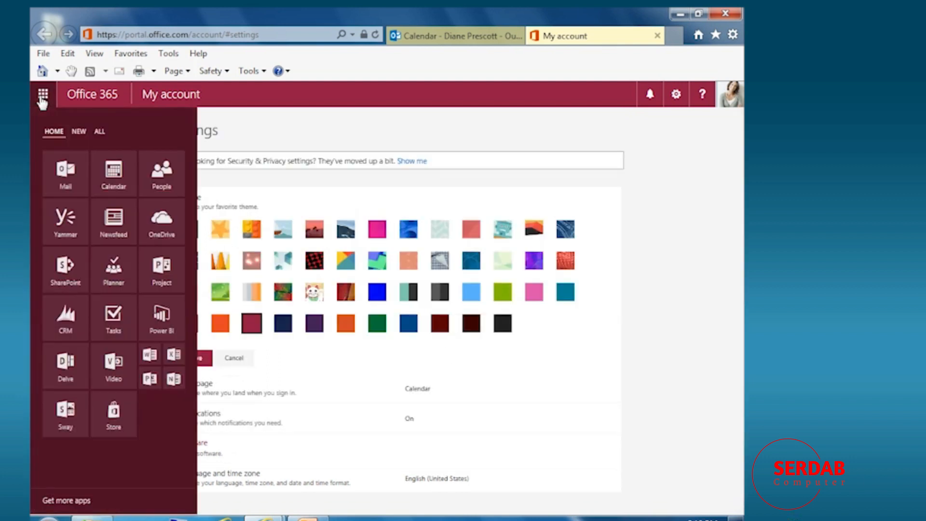
left_click(56, 173)
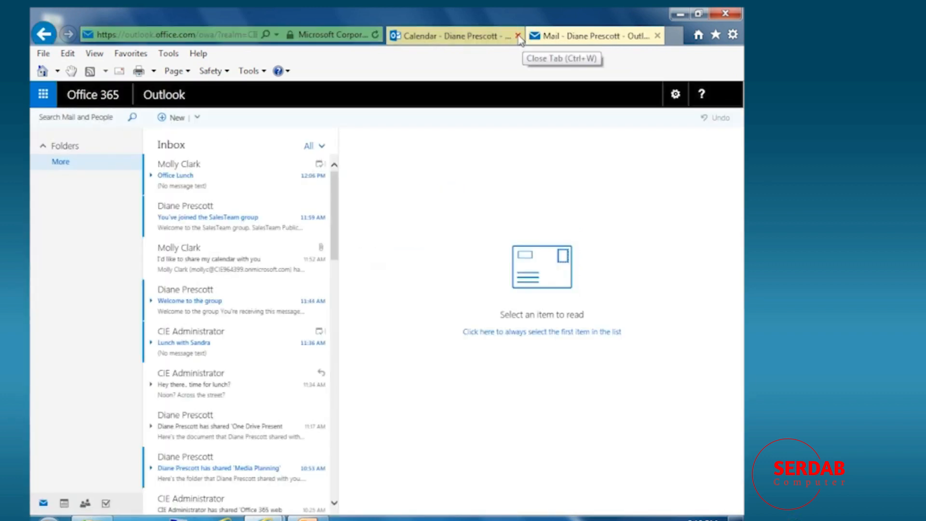
left_click(517, 36)
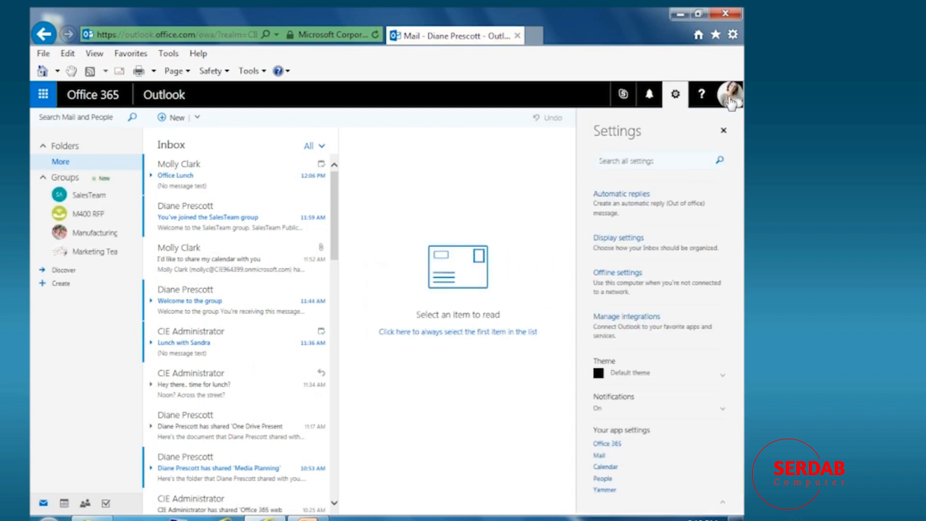
Sign out of Office 365, then sign back in with the account password.
left_click(730, 99)
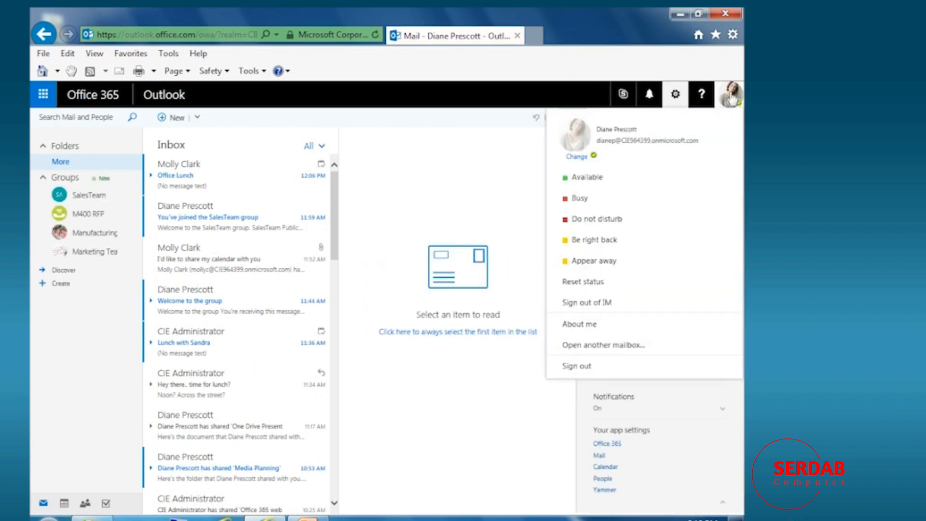
left_click(584, 367)
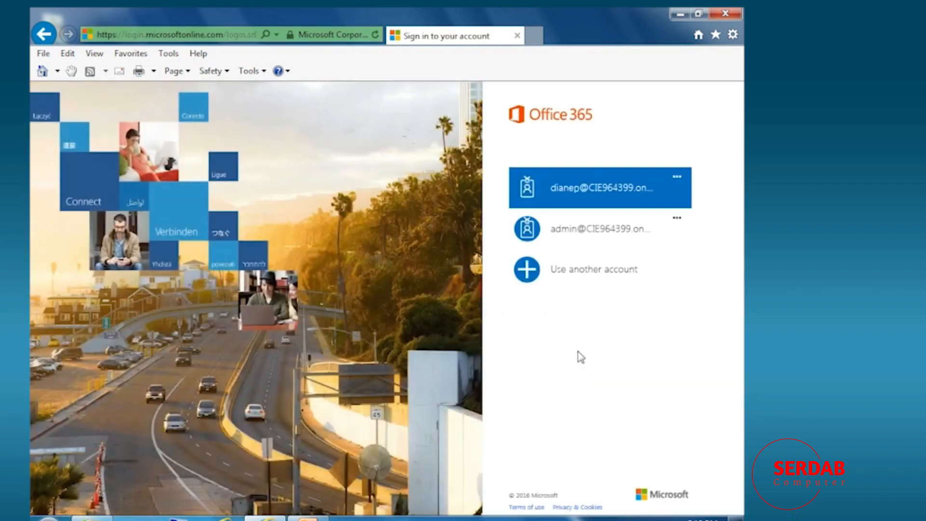
left_click(595, 192)
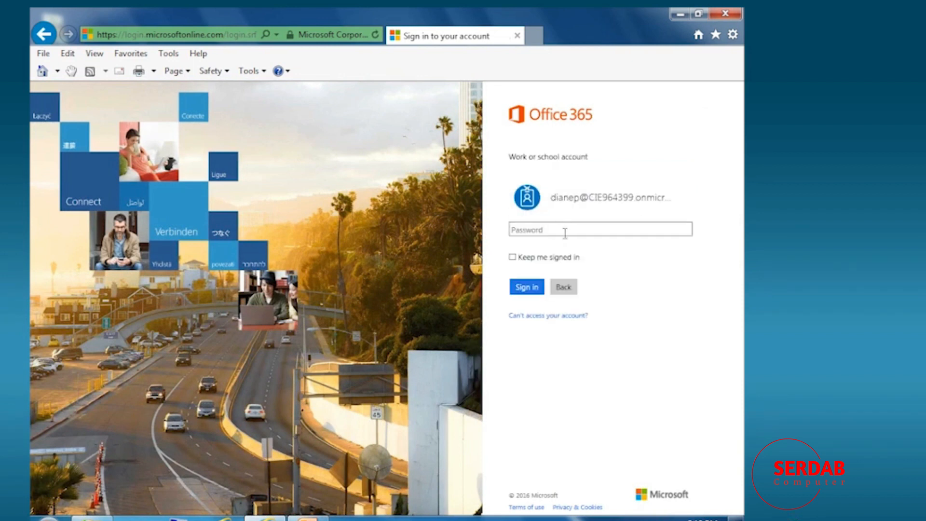
type("••••••••••")
key("Return")
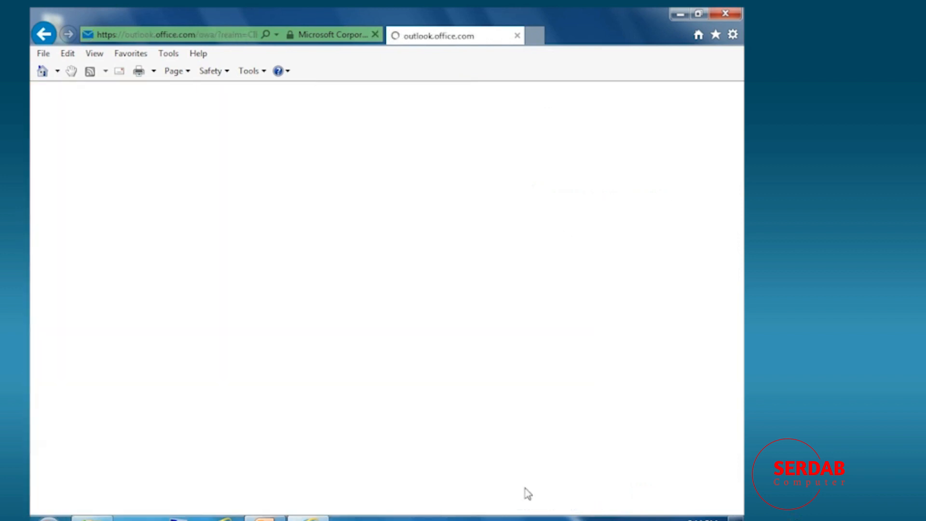